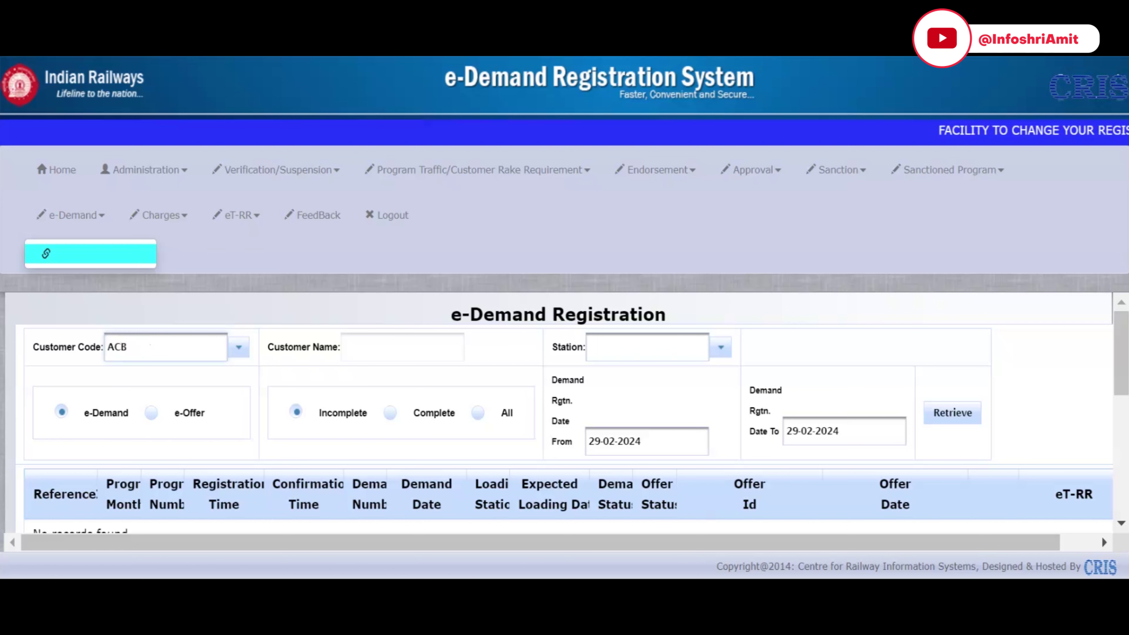
- Select customer ACB and station ANDI (Adarsh Nagar Delhi), then open a new e-Demand form via Add Another
left_click(147, 390)
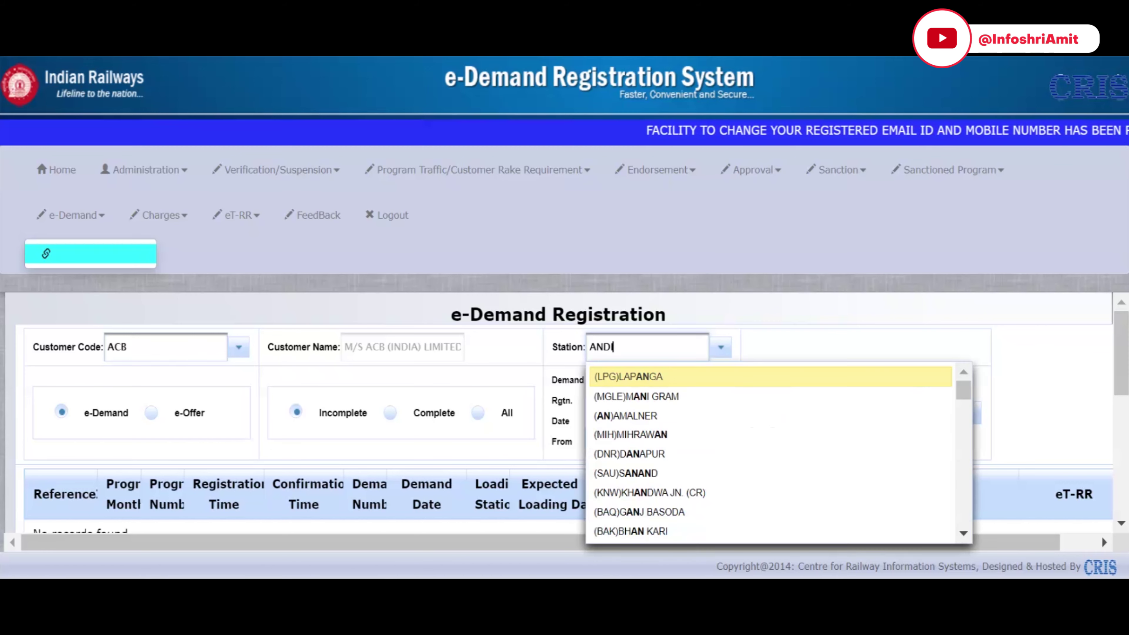
scroll(689, 525, "down", 5)
left_click(688, 536)
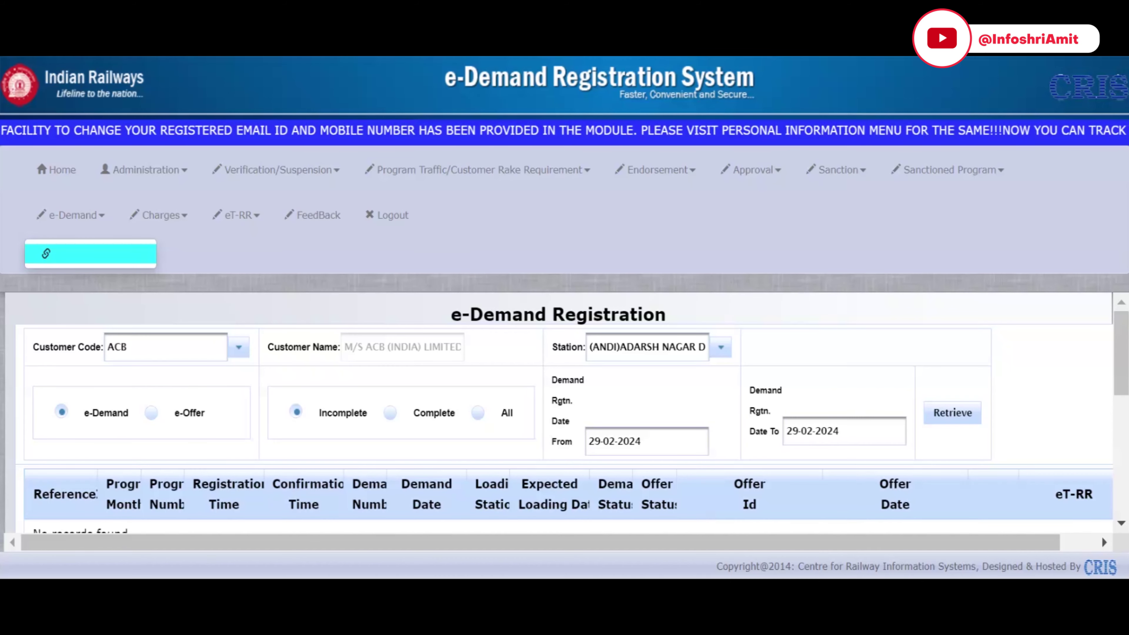
scroll(726, 432, "down", 6)
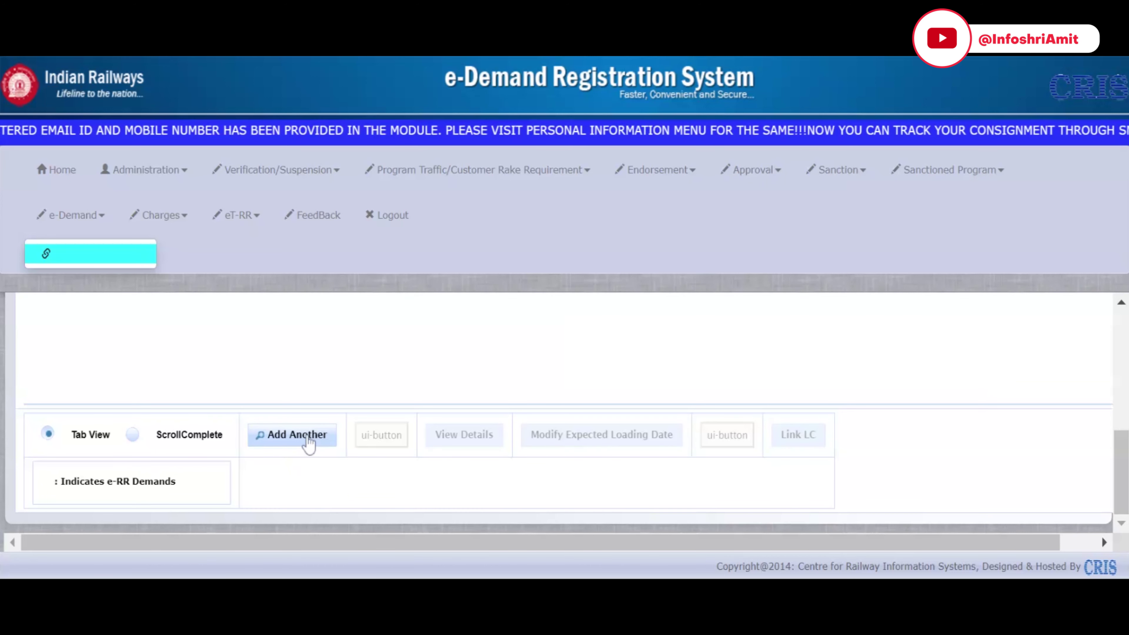
left_click(294, 434)
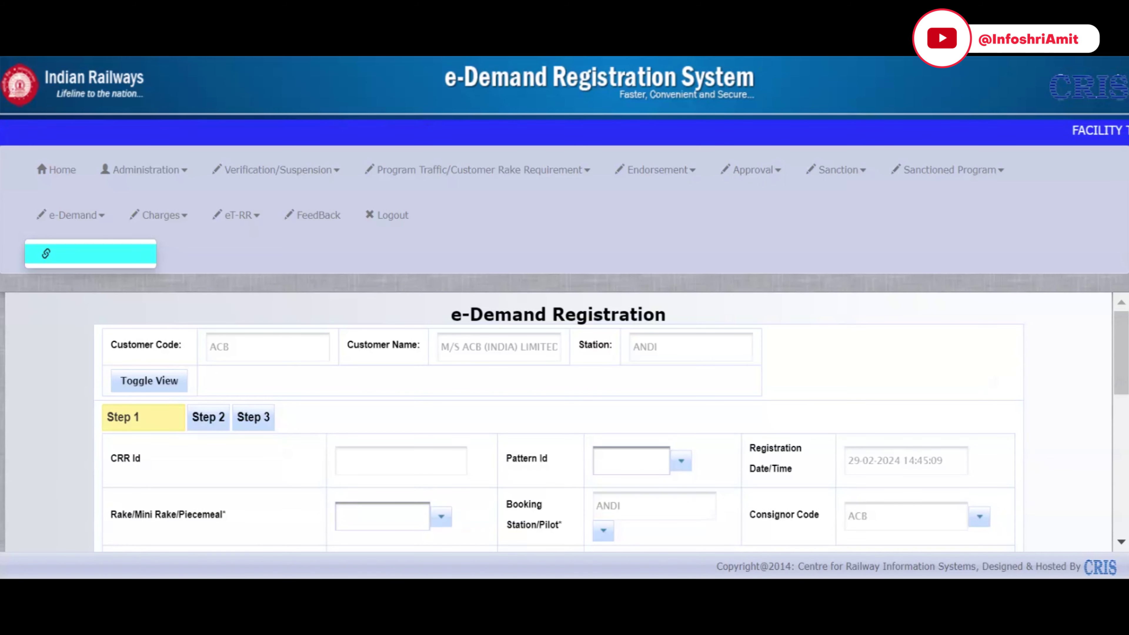
- Choose a full rake, enter address 'ANDI dli', pick General Goods, and set loading date 05-03-2024
left_click(442, 518)
left_click(386, 489)
type("AN")
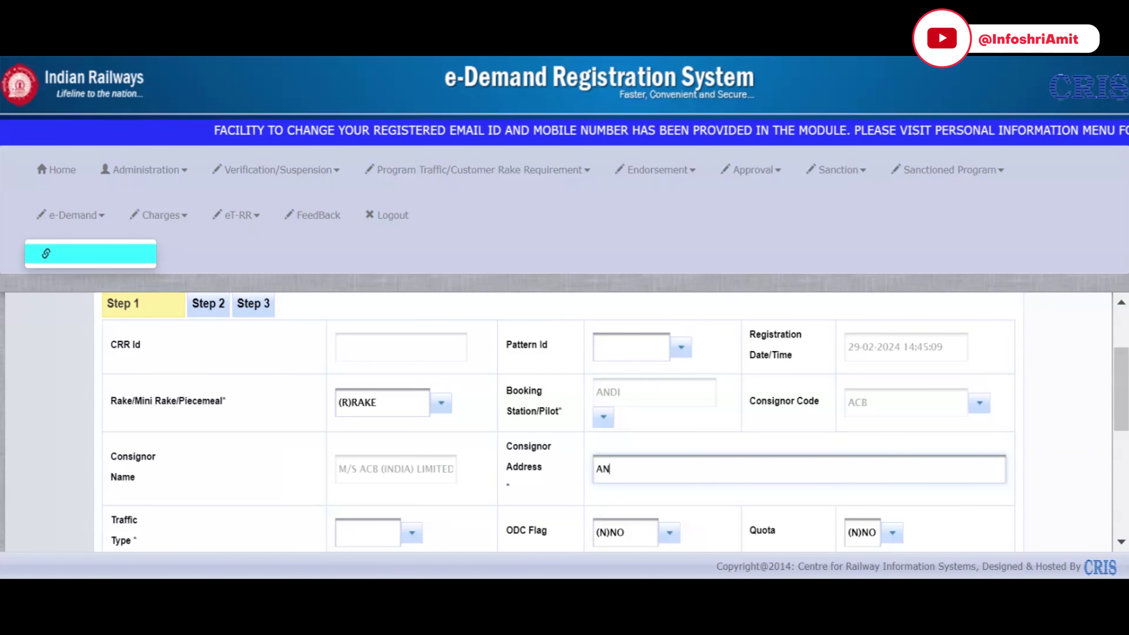
type("DI dli")
left_click(412, 532)
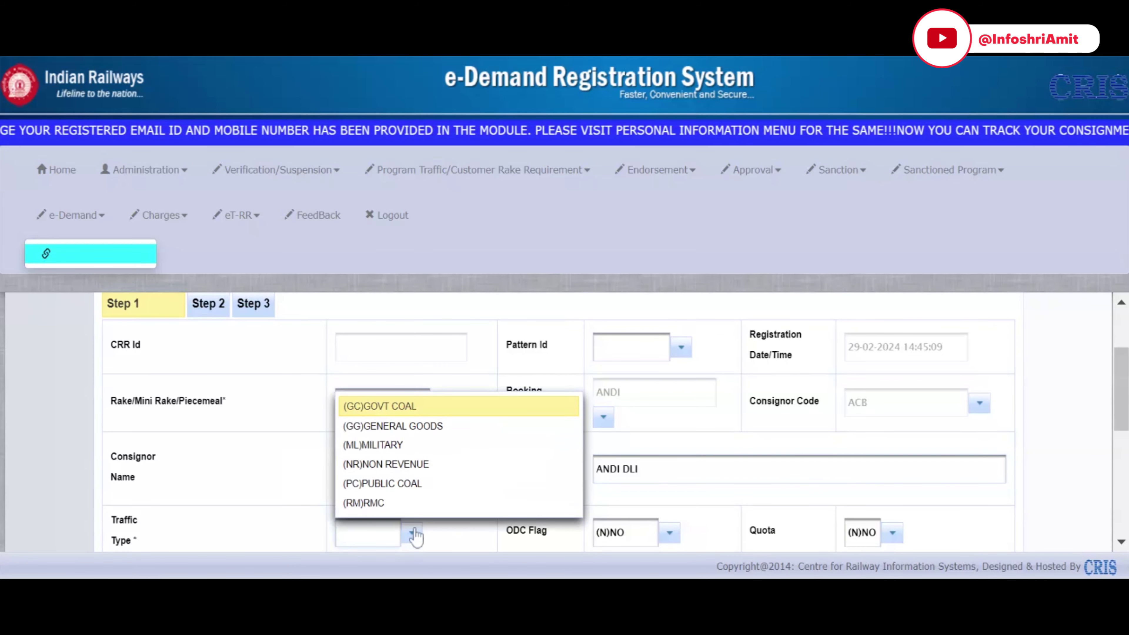
left_click(386, 426)
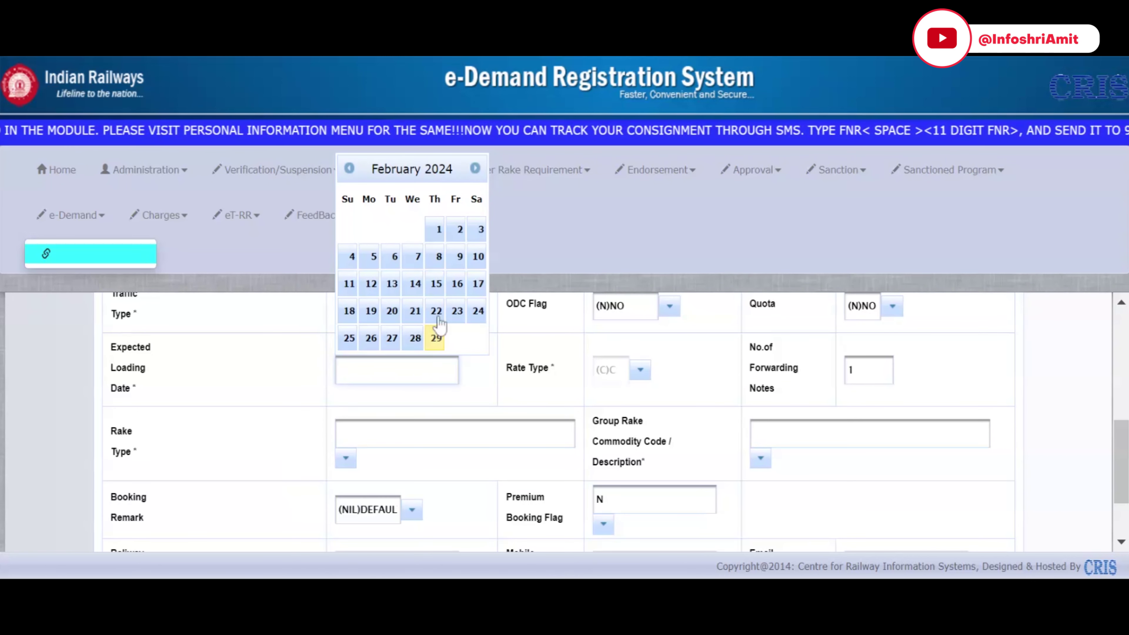
left_click(475, 168)
left_click(392, 257)
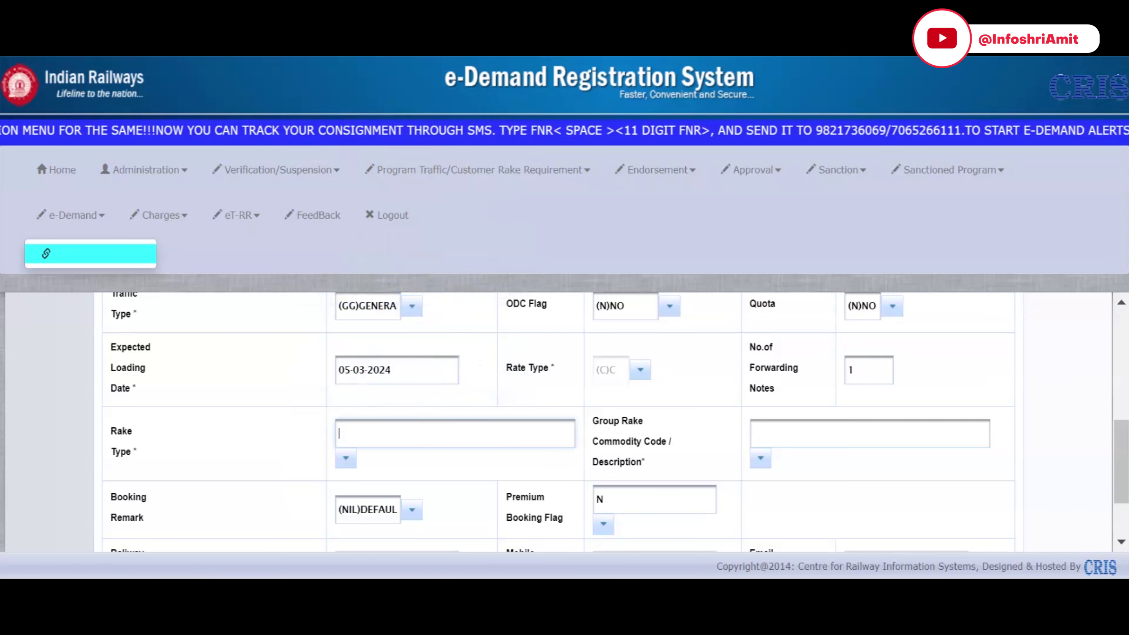
- Set rake type BTPN (bogie tank wagon air brake) and group rake commodity POL
left_click(346, 433)
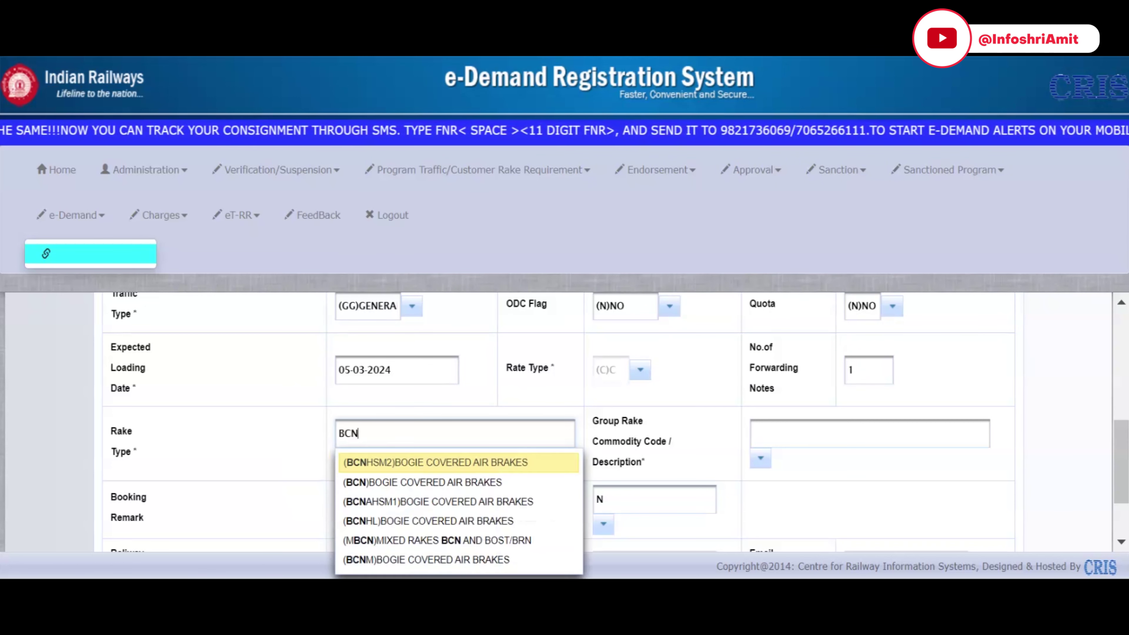
type("OX")
key("ctrl+a")
type("BTPN")
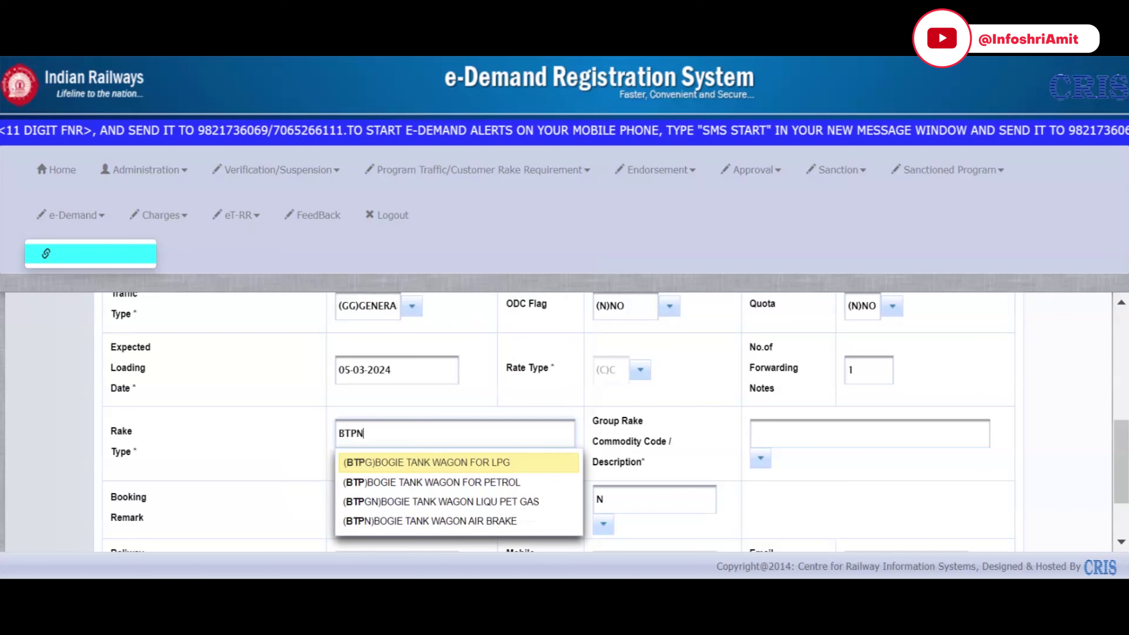
left_click(390, 463)
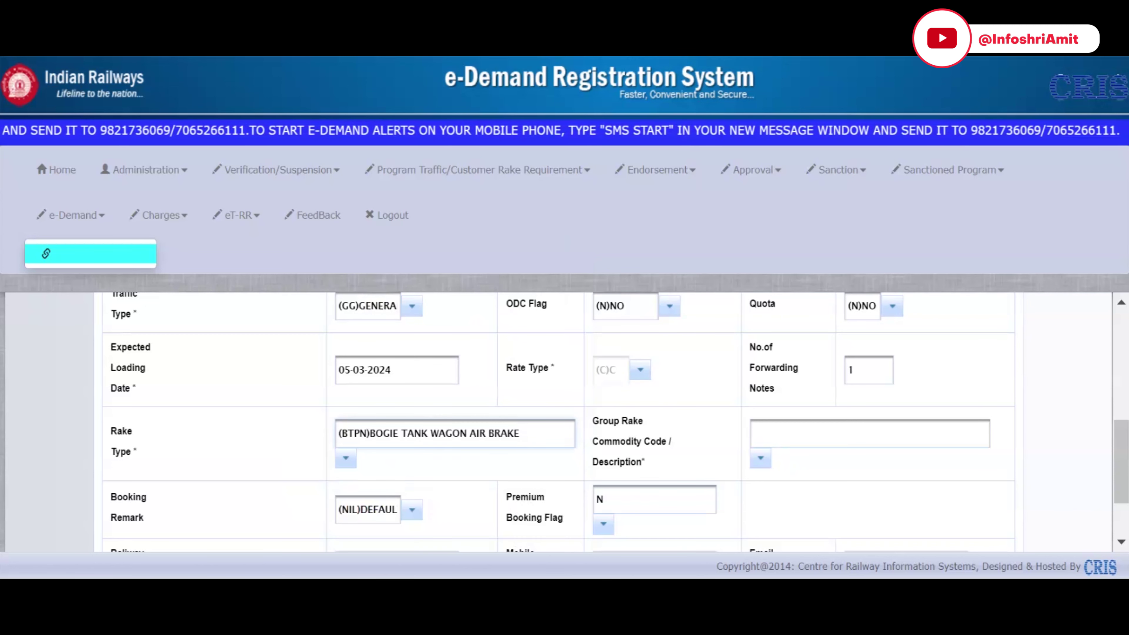
left_click(782, 433)
type("POL")
left_click(798, 466)
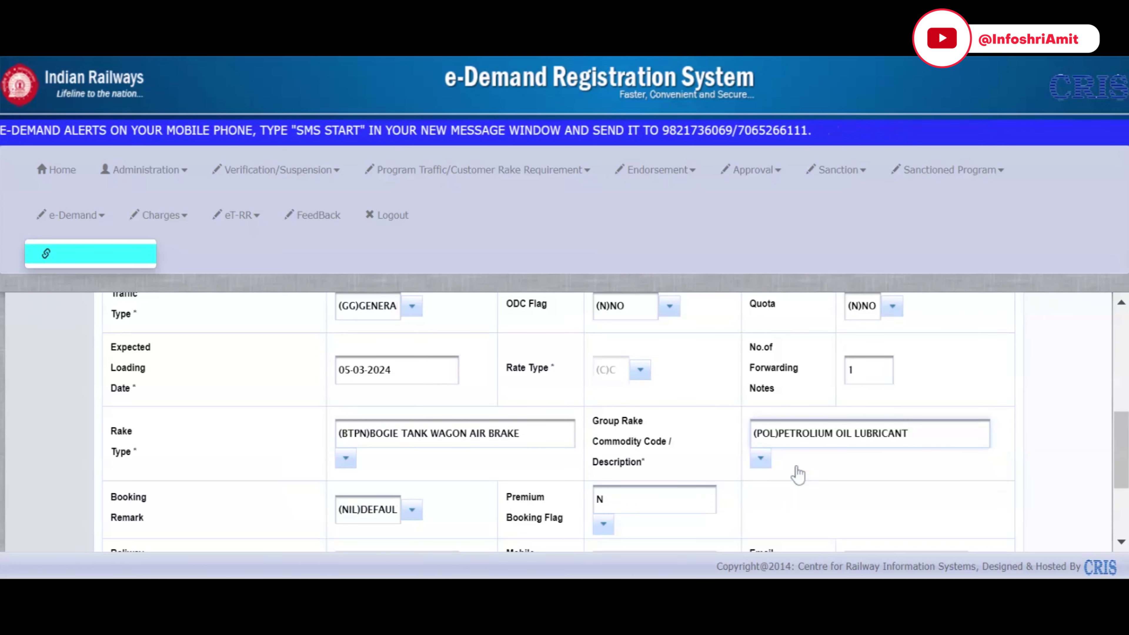
scroll(955, 495, "down", 3)
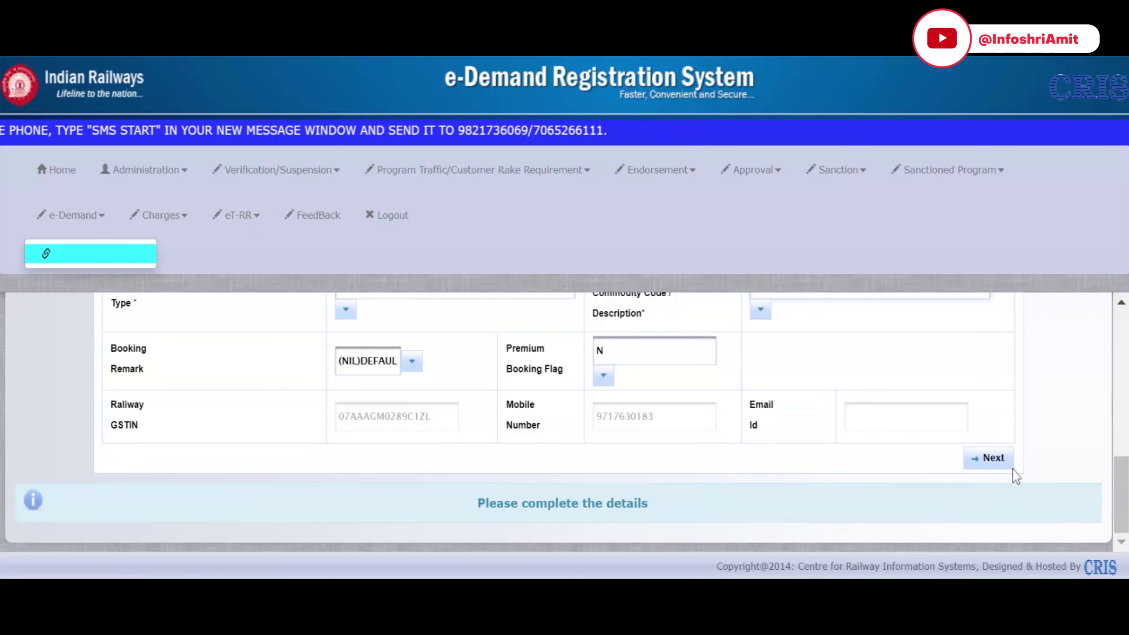
- Move to Step 2 and select the first consignor GSTIN number
left_click(992, 458)
scroll(702, 494, "up", 5)
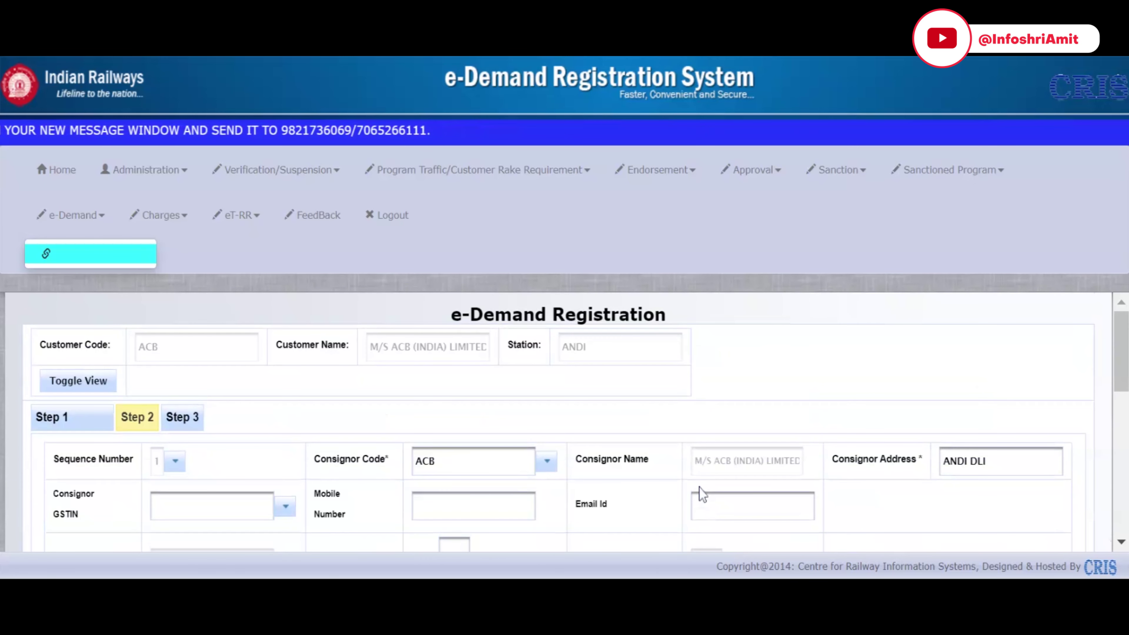
left_click(201, 520)
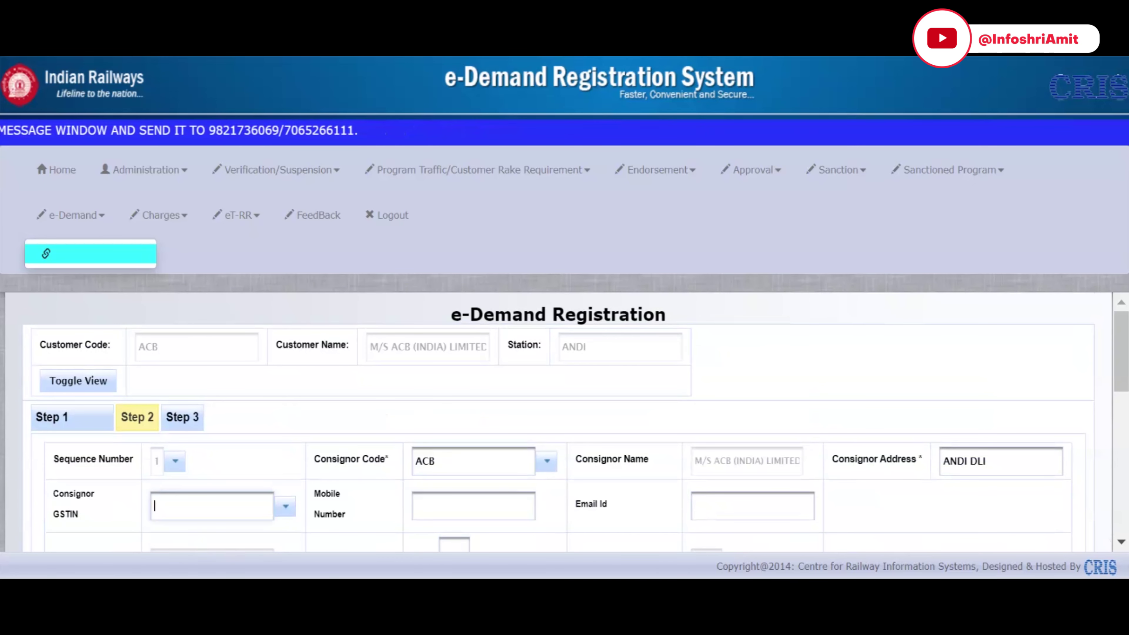
left_click(286, 508)
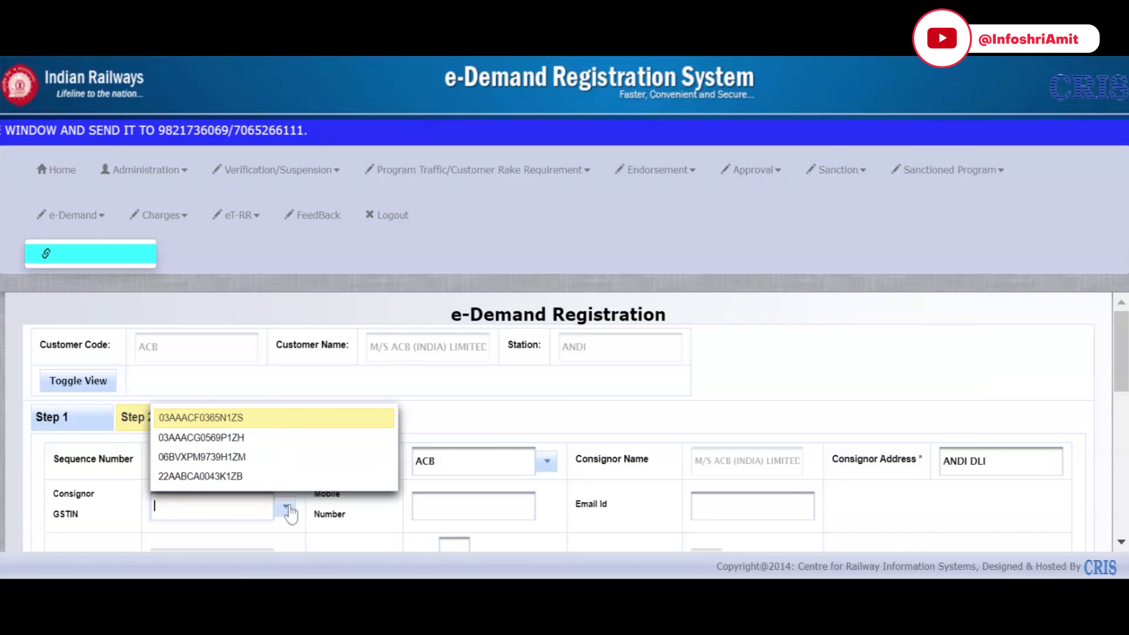
left_click(212, 422)
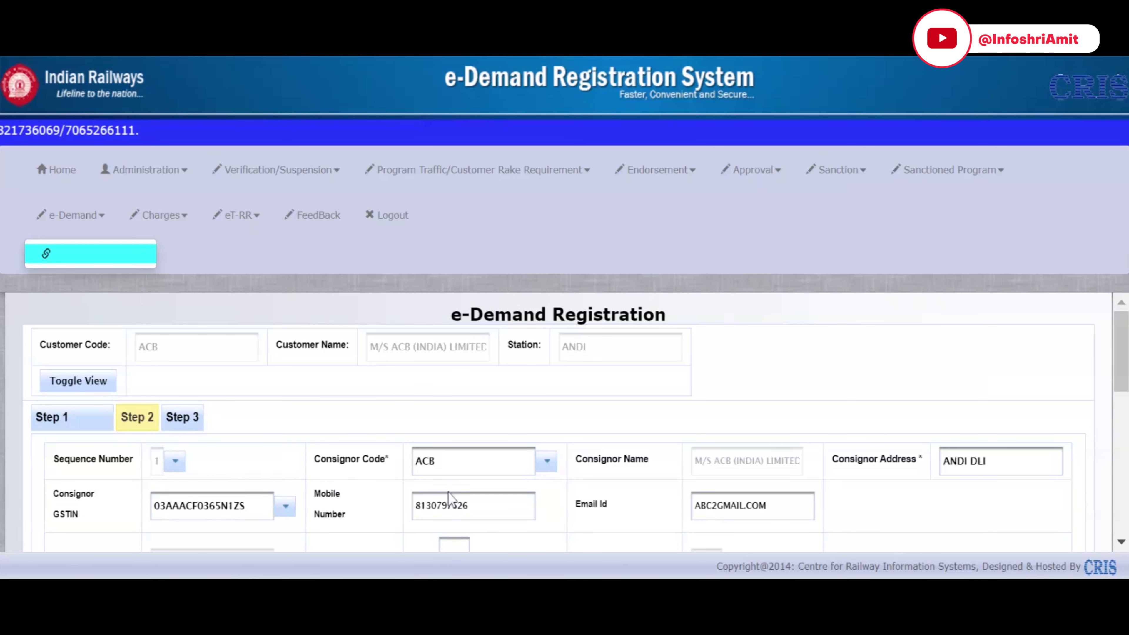
- Set destination PNP Panipat Jn., rake commodity MS Motor Spirit, petrol commodity code and its HSN code
scroll(449, 493, "down", 3)
left_click(451, 438)
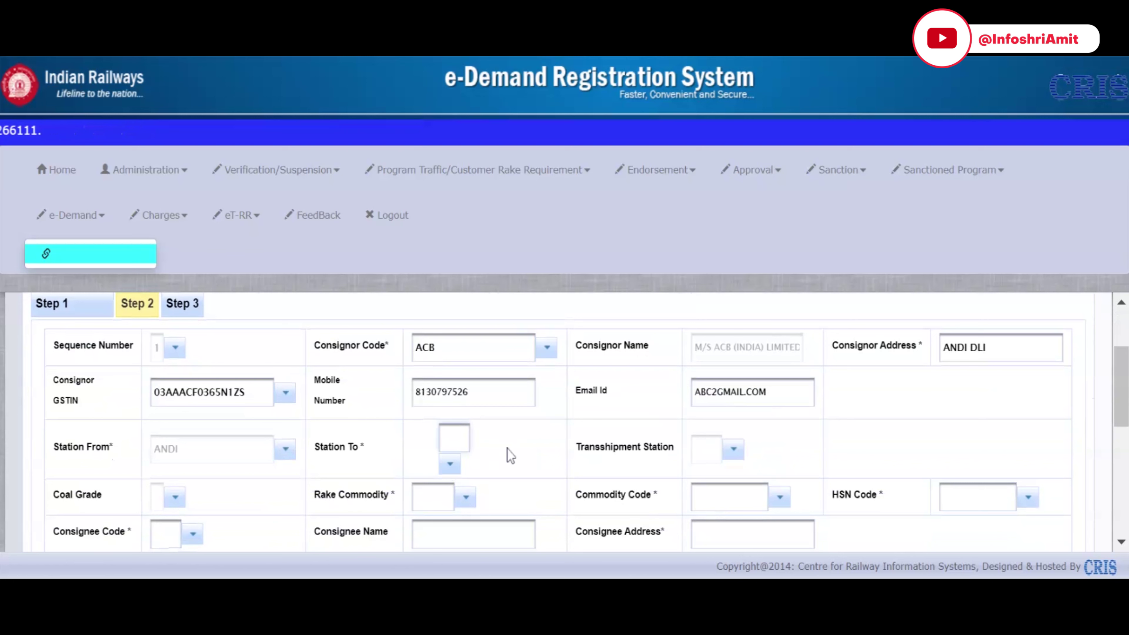
type("PNP")
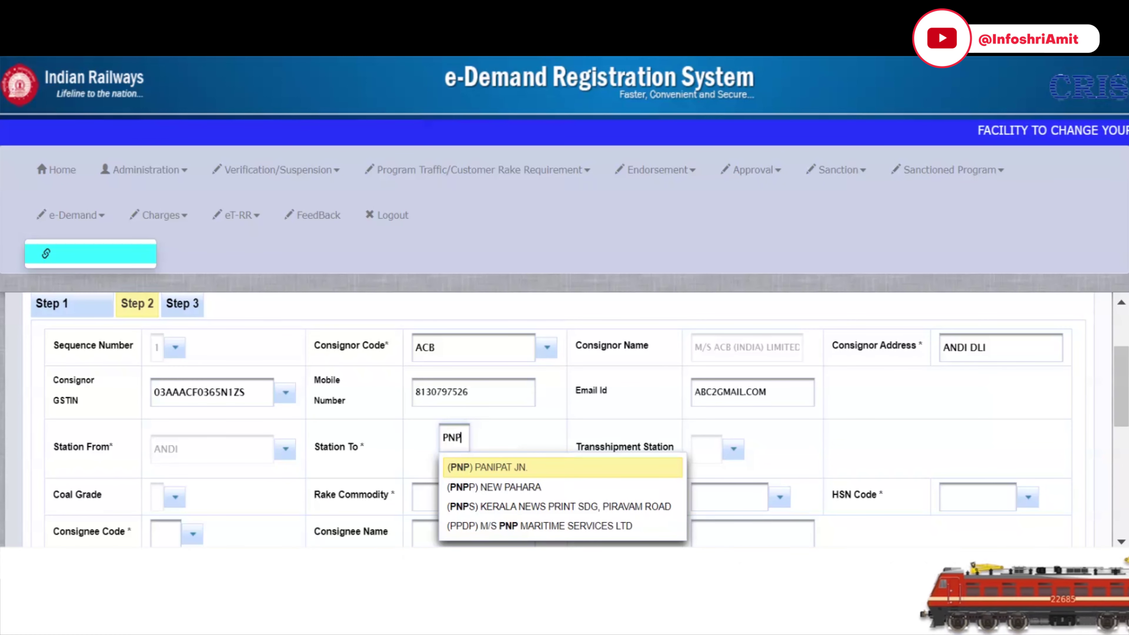
left_click(491, 473)
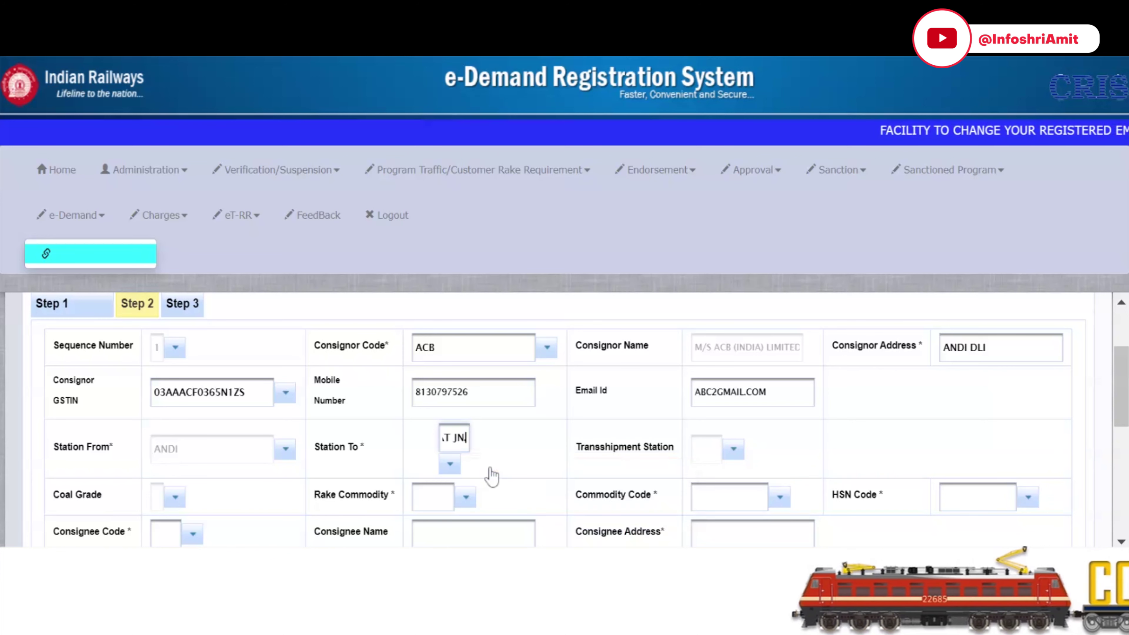
left_click(432, 496)
type("MS")
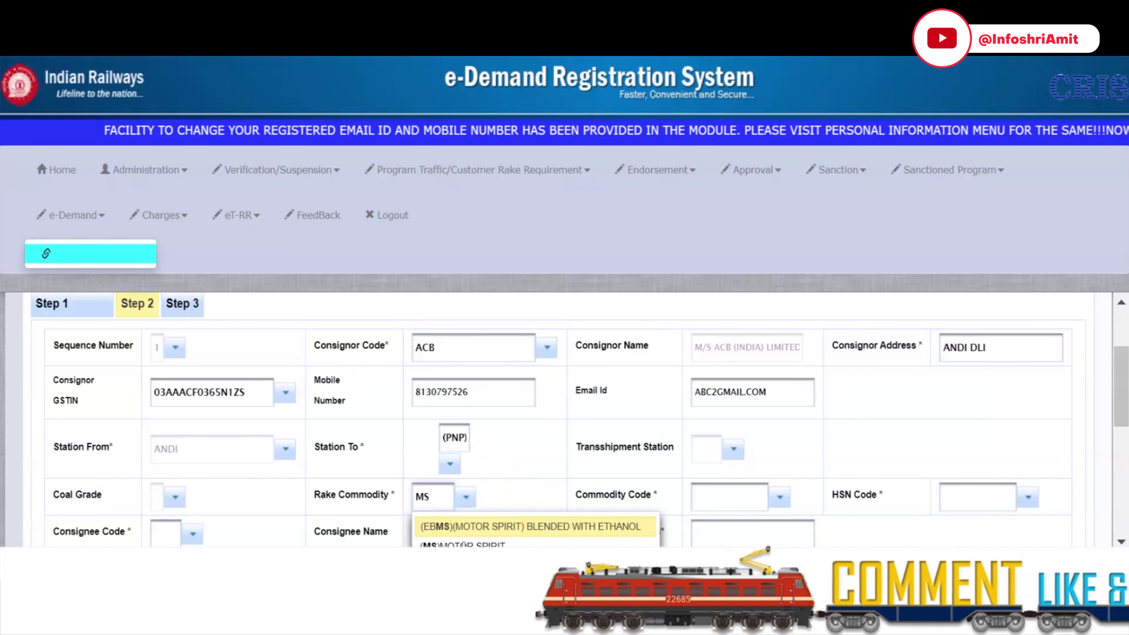
key("Down")
key("Return")
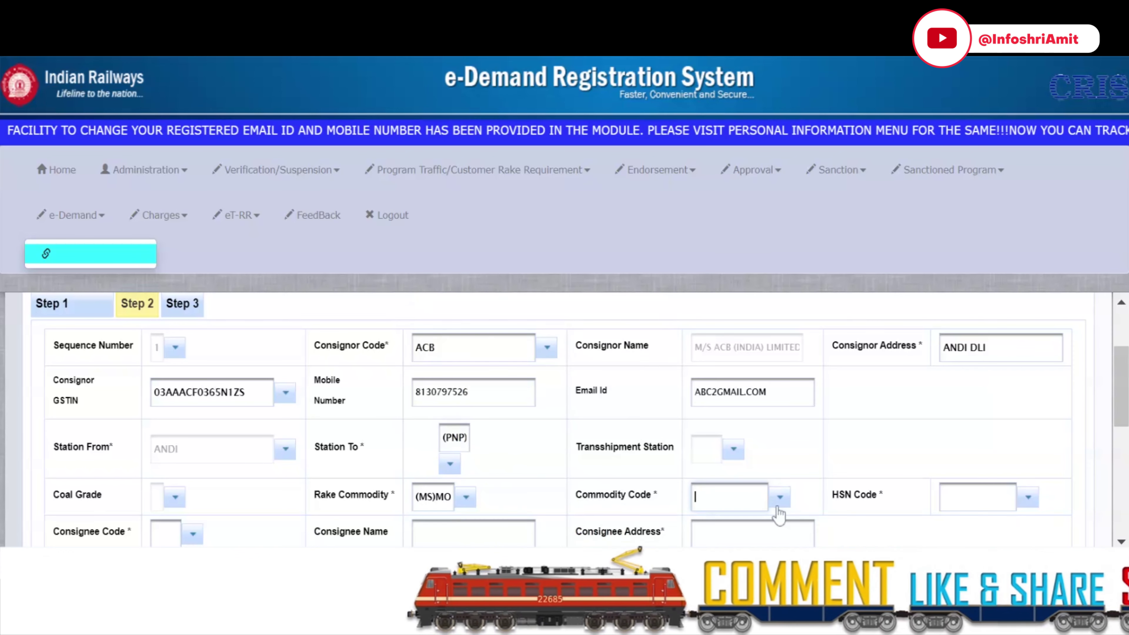
left_click(781, 499)
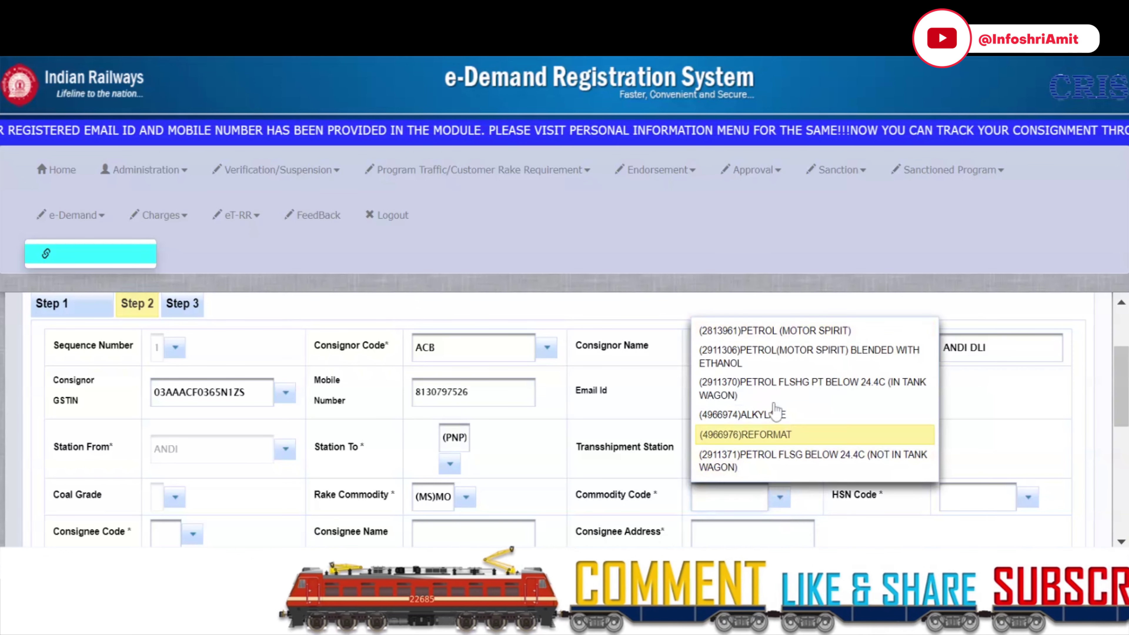
left_click(783, 333)
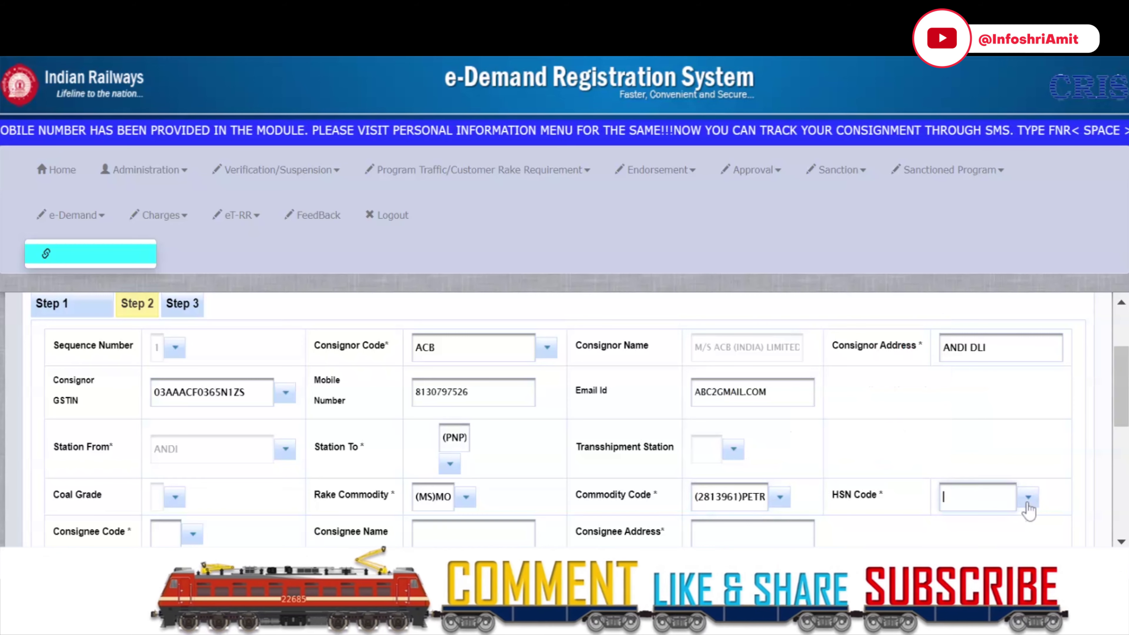
left_click(905, 414)
- Set consignee ACB (India) Limited with consignee address 'PAT HR'
left_click(166, 536)
type("ACB")
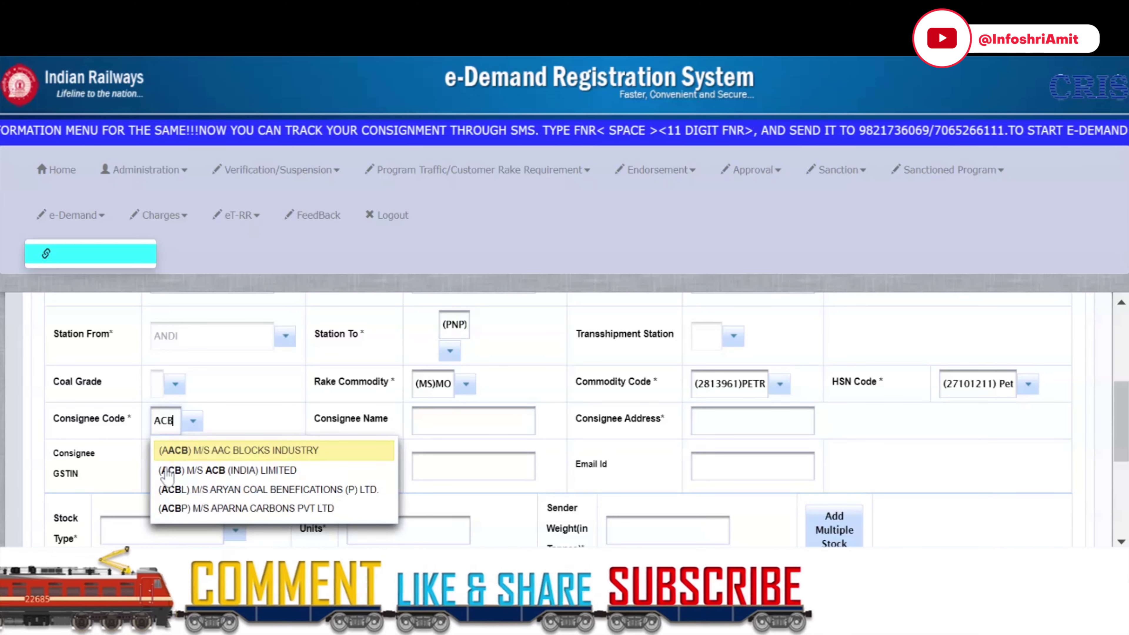
left_click(163, 471)
type("PAT")
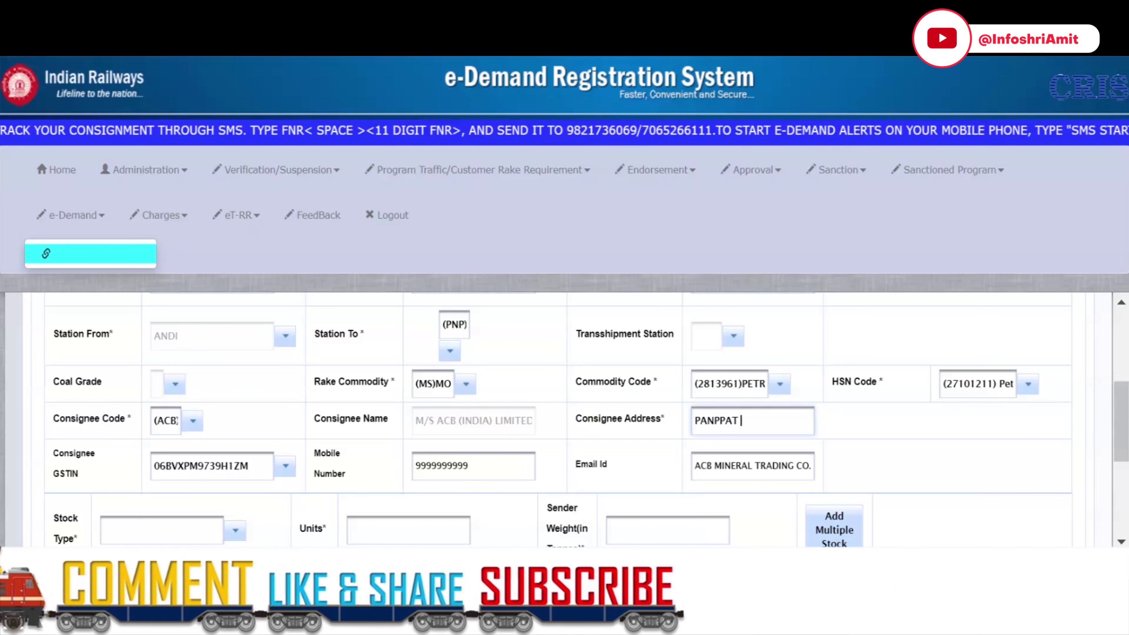
type(" HR")
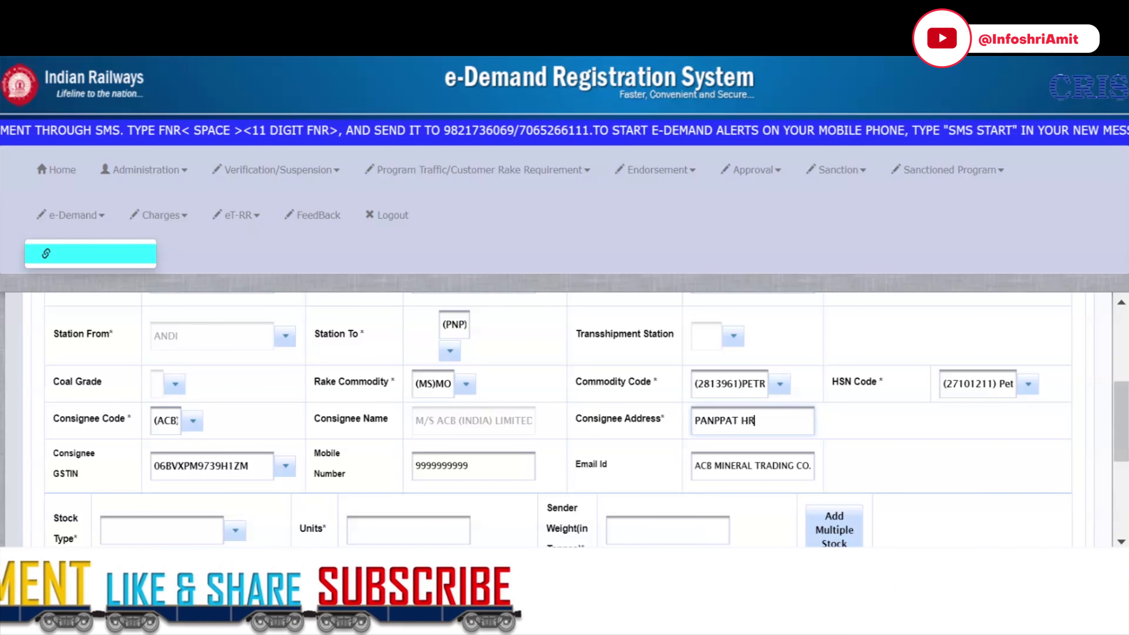
key("Tab")
- Enter stock type BTPN, 50 units and sender weight 2900, confirm the F-note, and continue
type("BT")
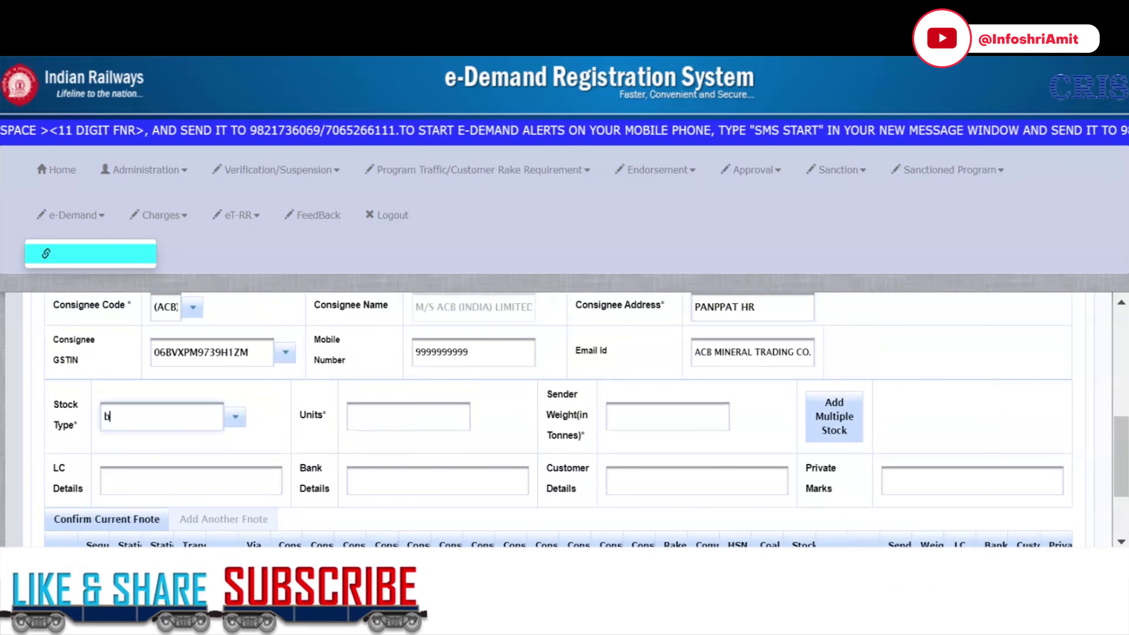
type("PN")
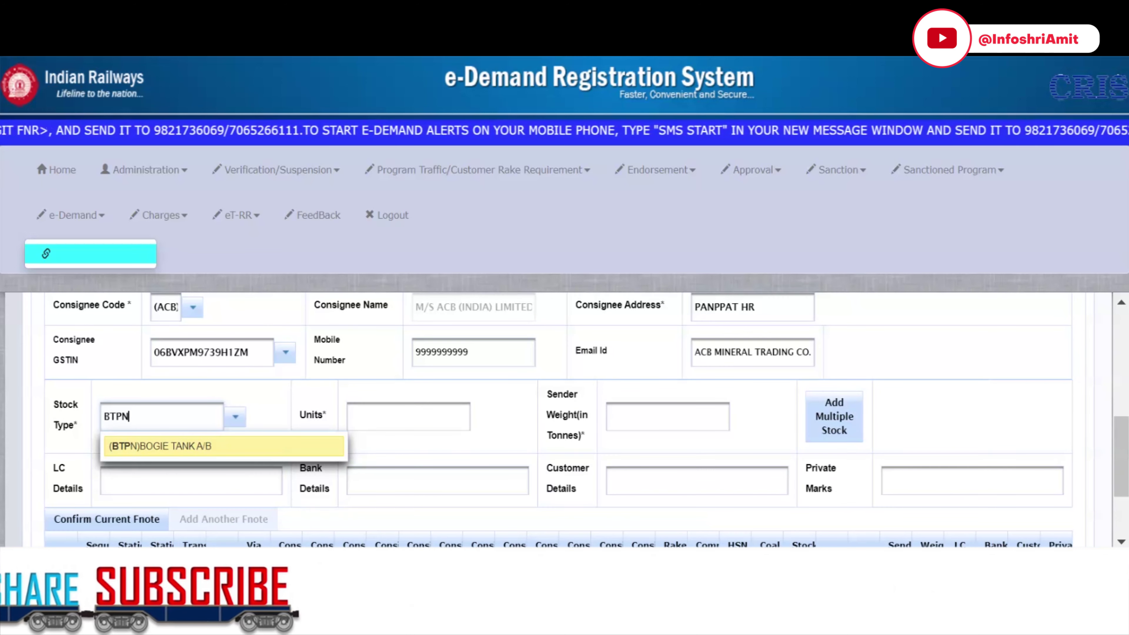
left_click(146, 446)
key("Tab")
type("50")
key("Tab")
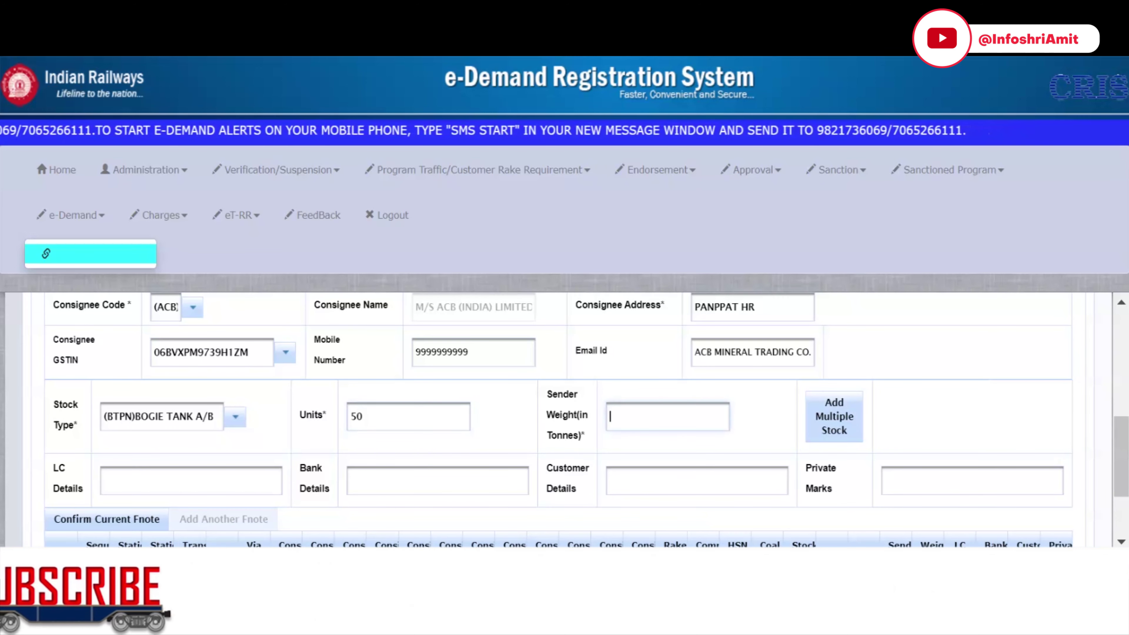
type("2900")
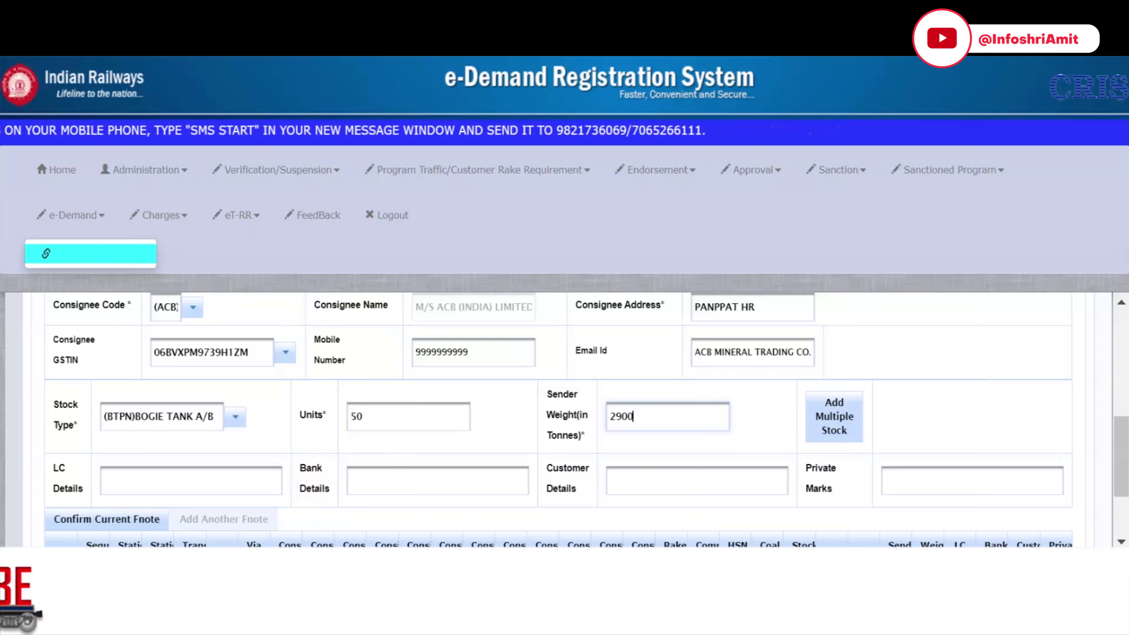
scroll(271, 505, "down", 3)
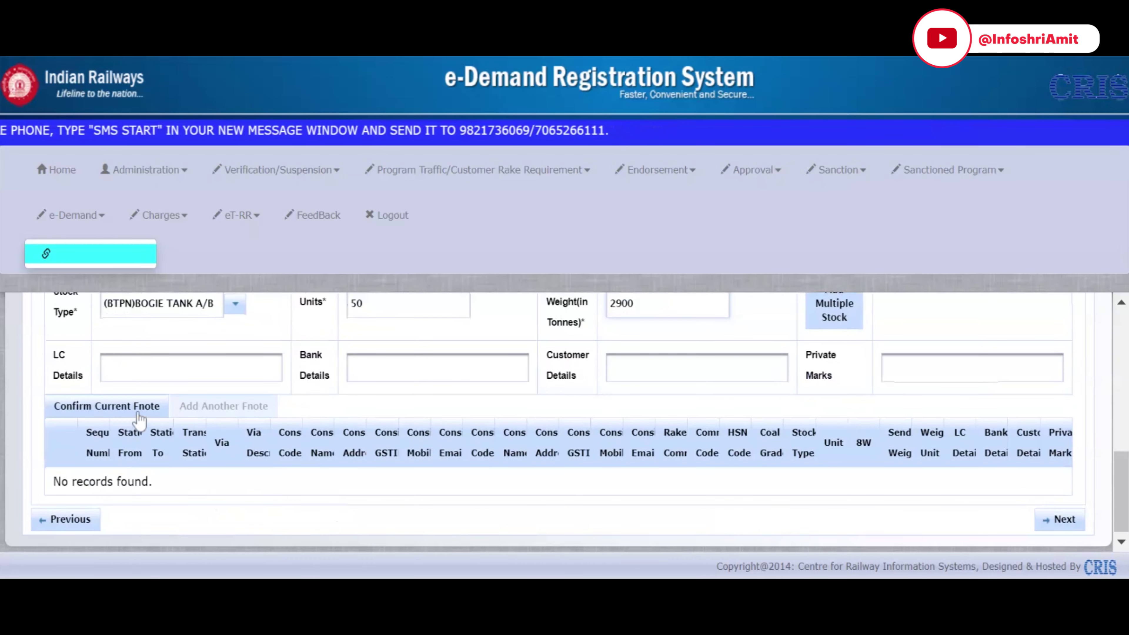
left_click(139, 413)
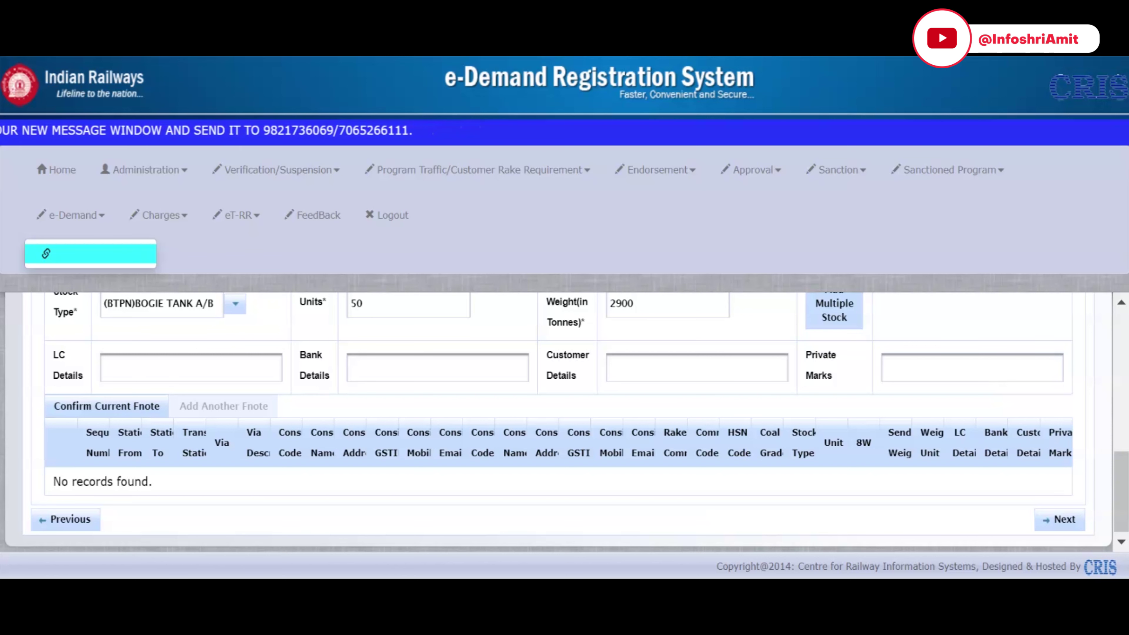
left_click(1060, 519)
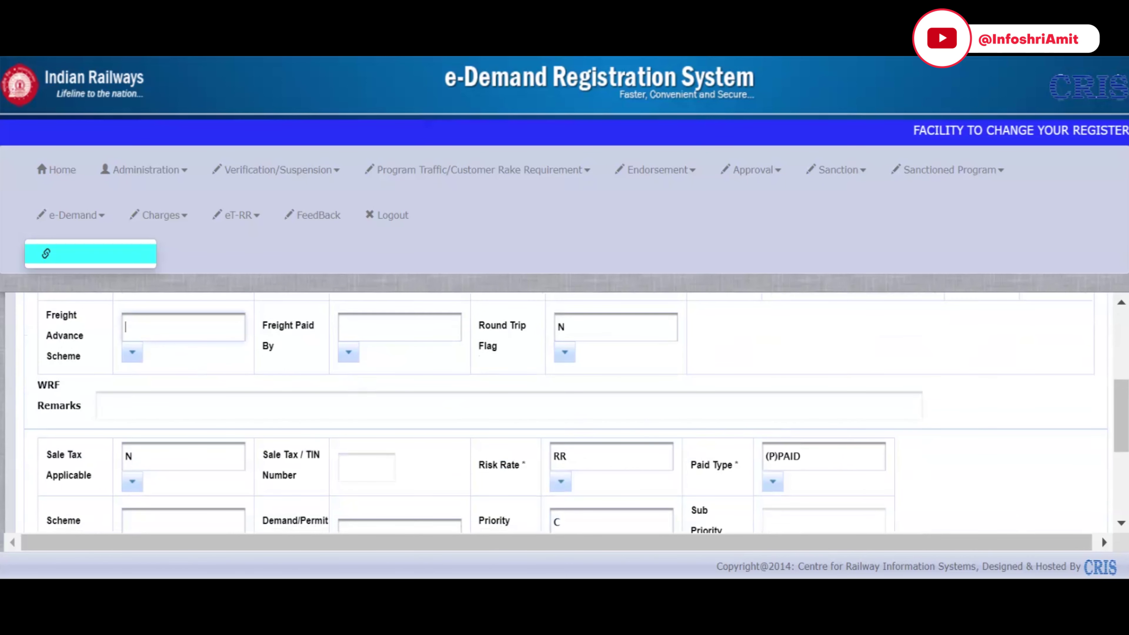
- Set Freight Advance Scheme to N and Freight Paid By to (CNSR)CONSIGNOR
left_click(132, 358)
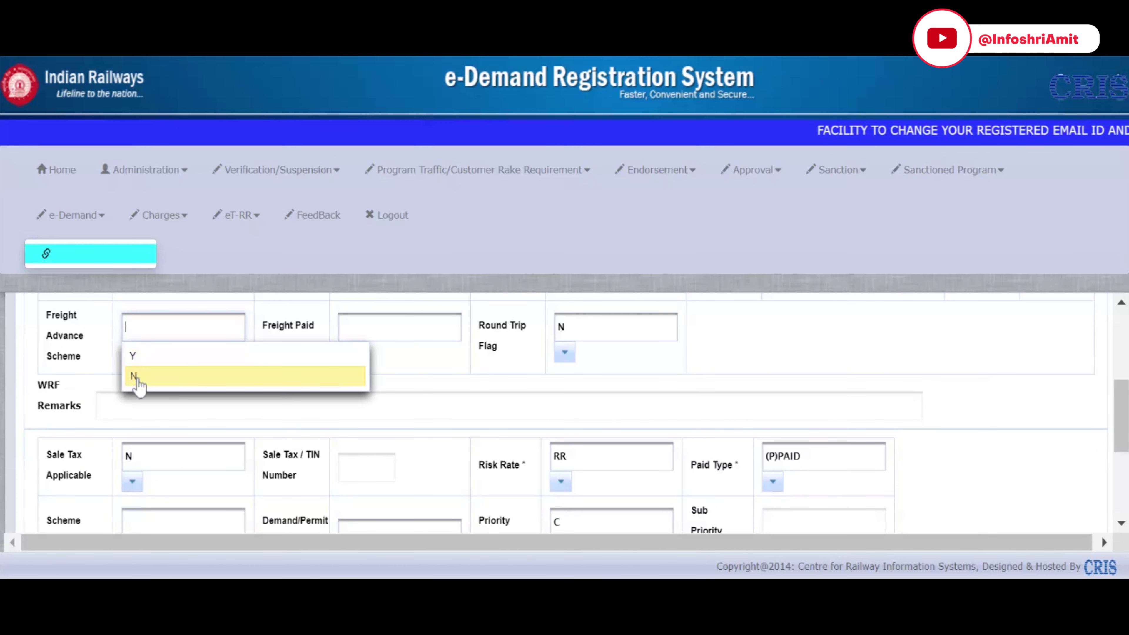
left_click(134, 377)
key("Tab")
left_click(349, 353)
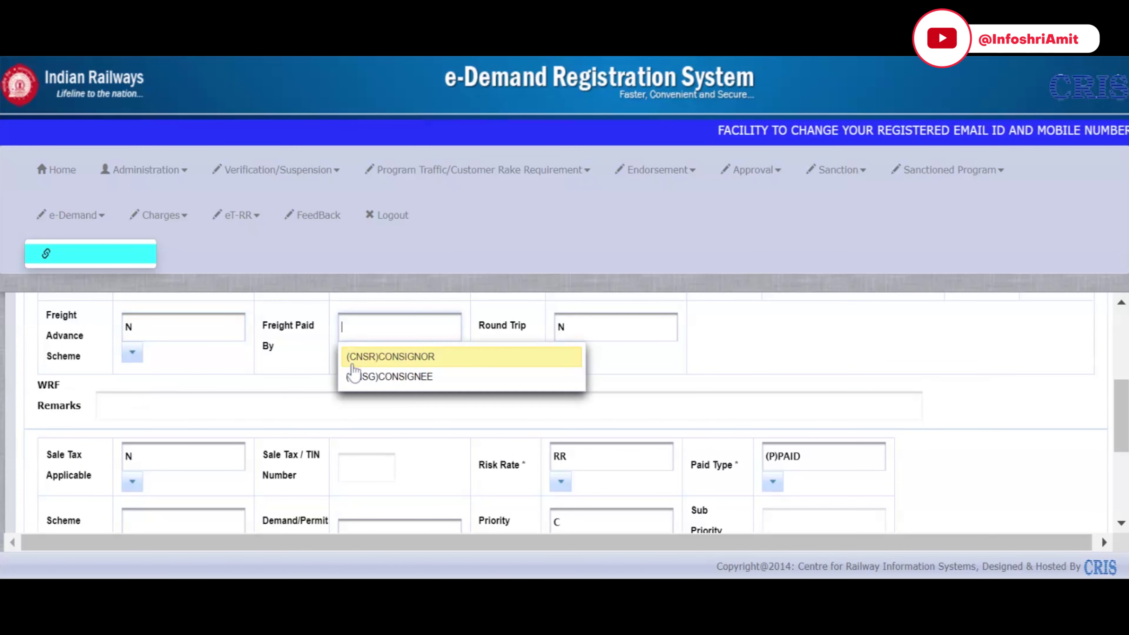
left_click(413, 358)
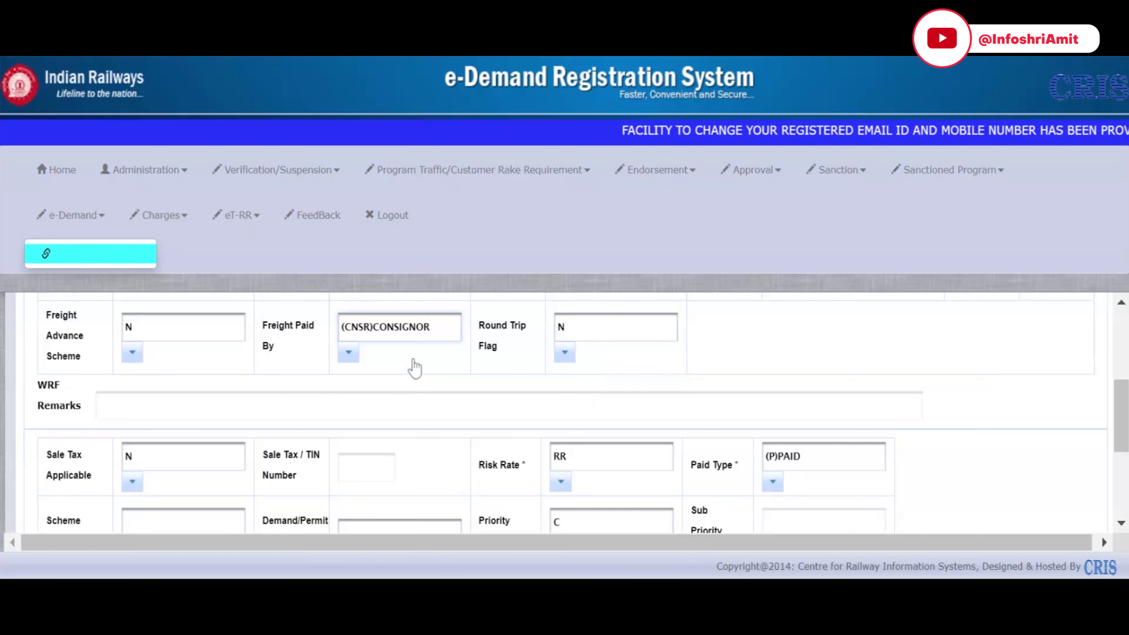
- Enter 'fawag' as the captcha answer
scroll(409, 372, "down", 5)
scroll(409, 372, "up", 5)
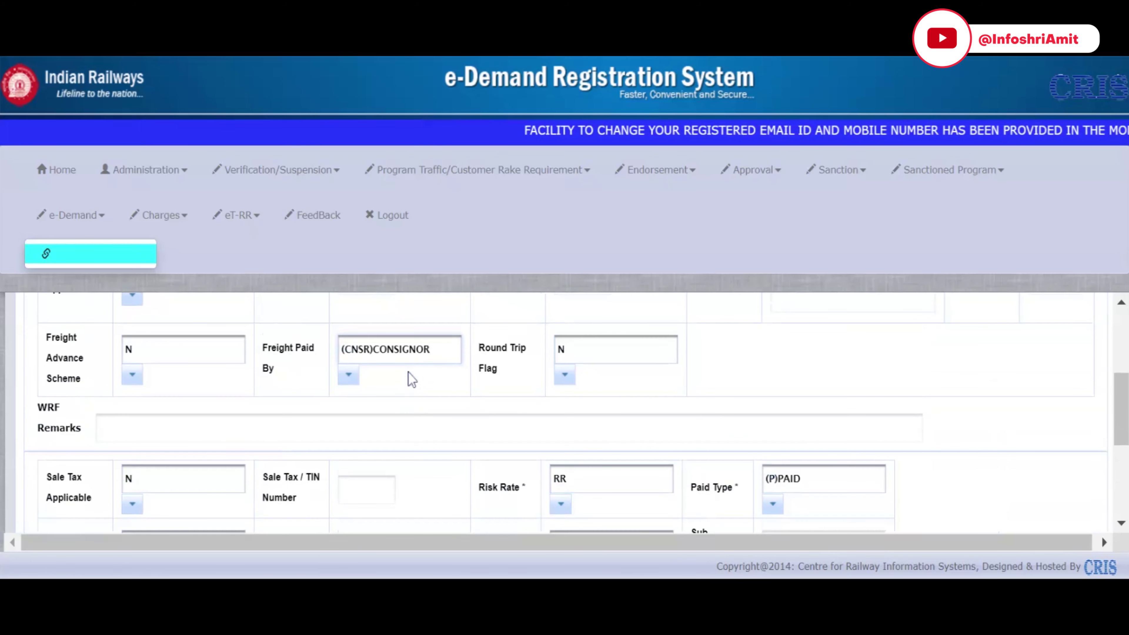
scroll(408, 372, "down", 5)
left_click(381, 464)
type("fa")
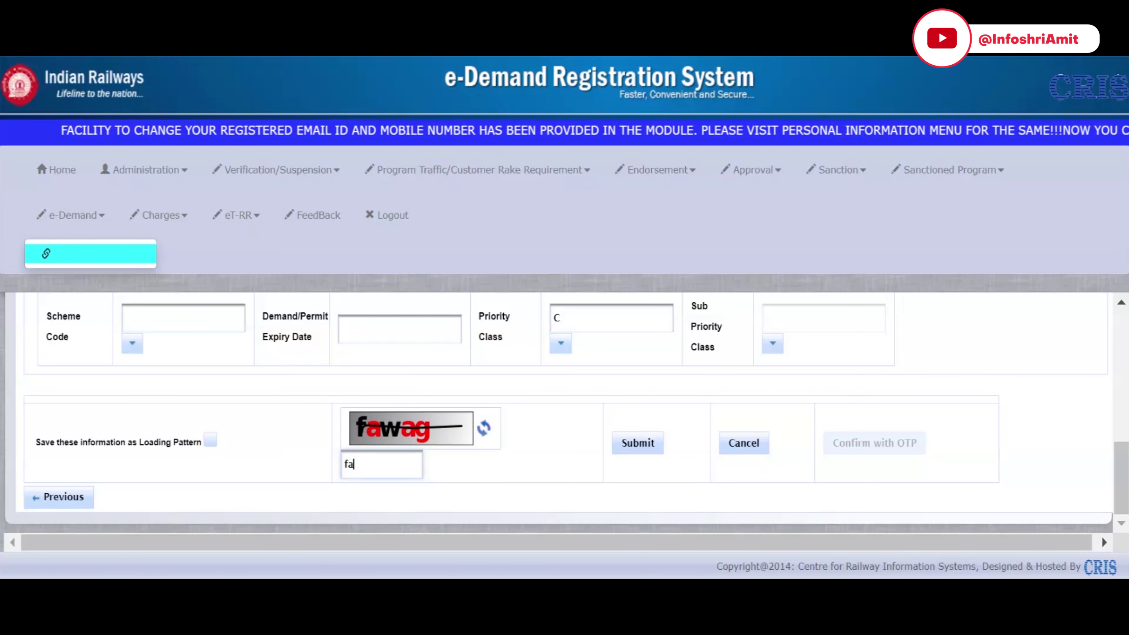
type("wag")
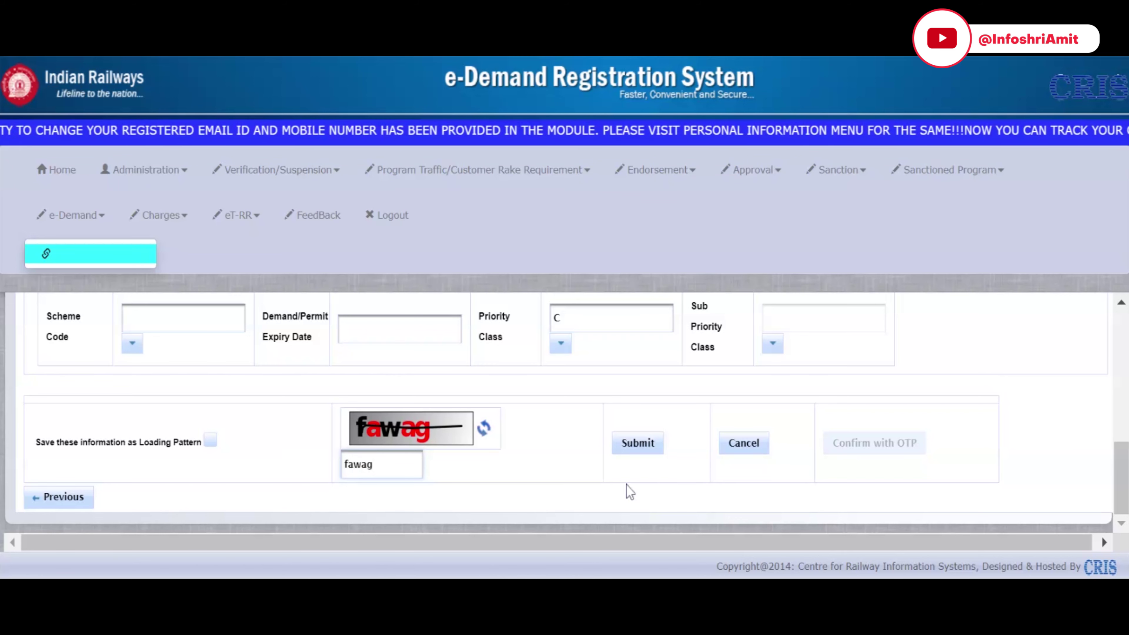
- Submit the form, accept the Legal Declaration, confirm the e-Demand, and choose Register Demand
left_click(639, 446)
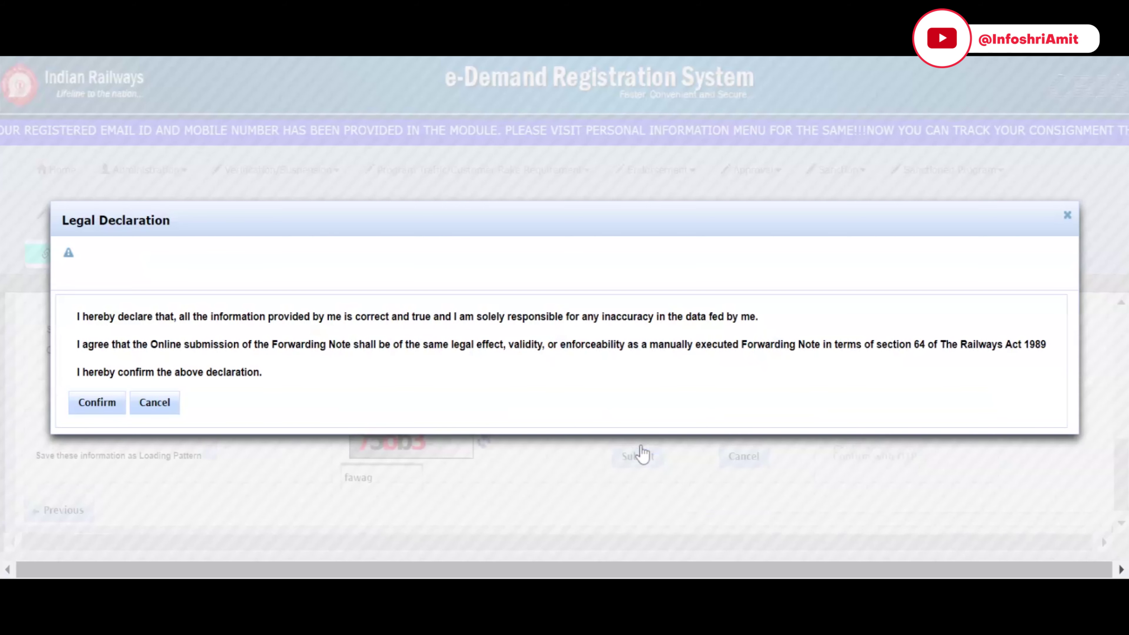
left_click(101, 403)
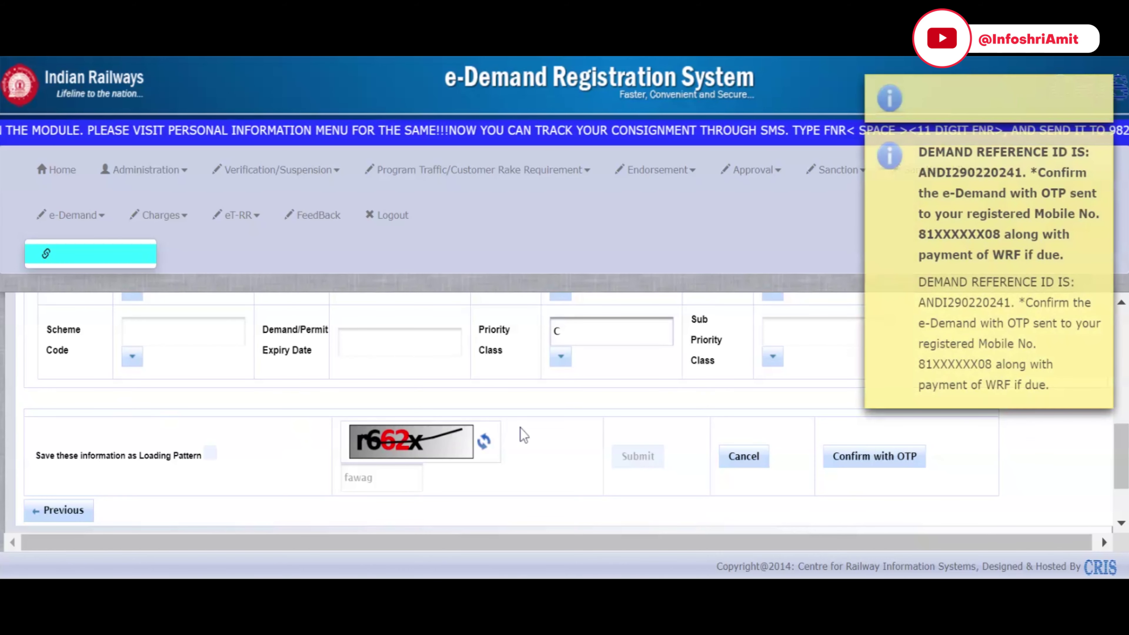
left_click(858, 461)
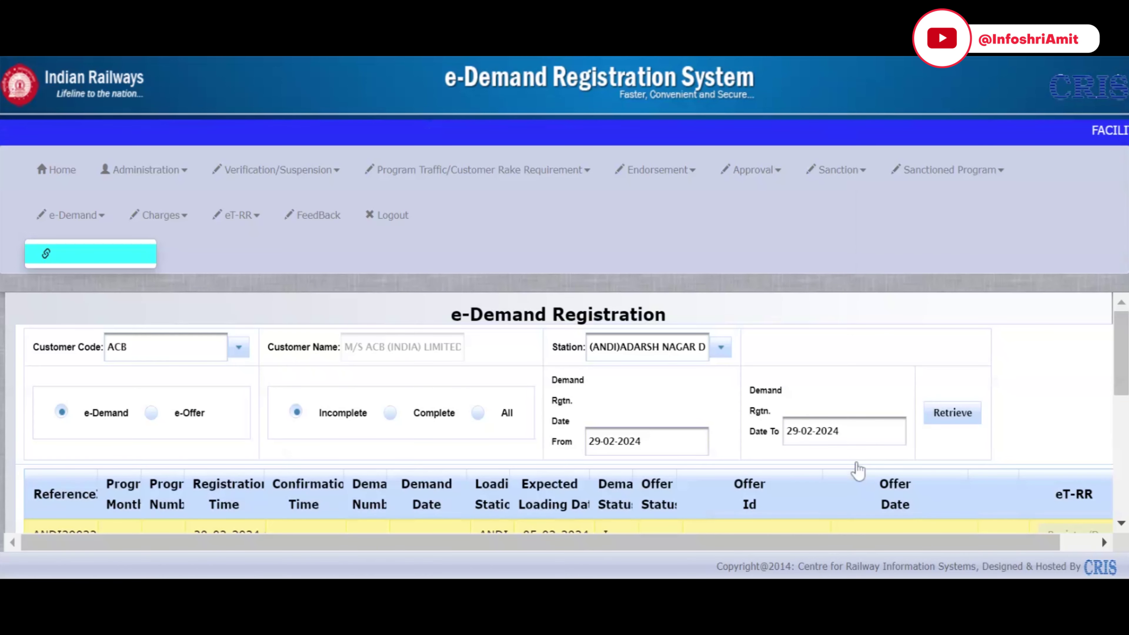
scroll(867, 476, "down", 3)
scroll(873, 483, "down", 5)
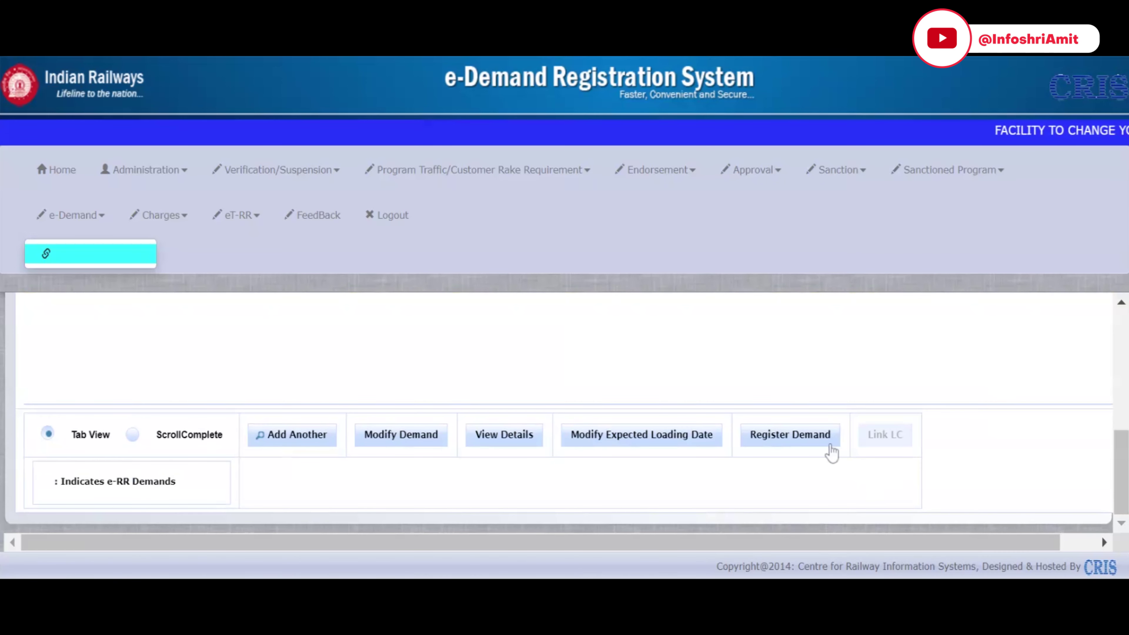
left_click(798, 442)
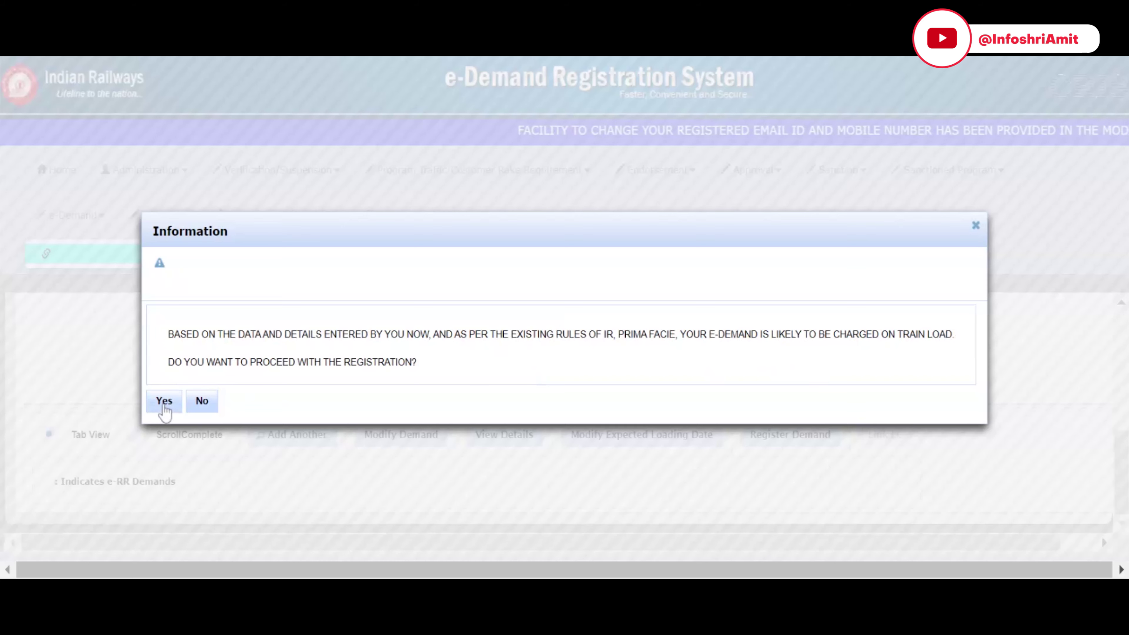
- Proceed with the train-load registration, choose the SBI gateway, and opt not to adjust WRF with freight
left_click(164, 401)
scroll(428, 530, "down", 5)
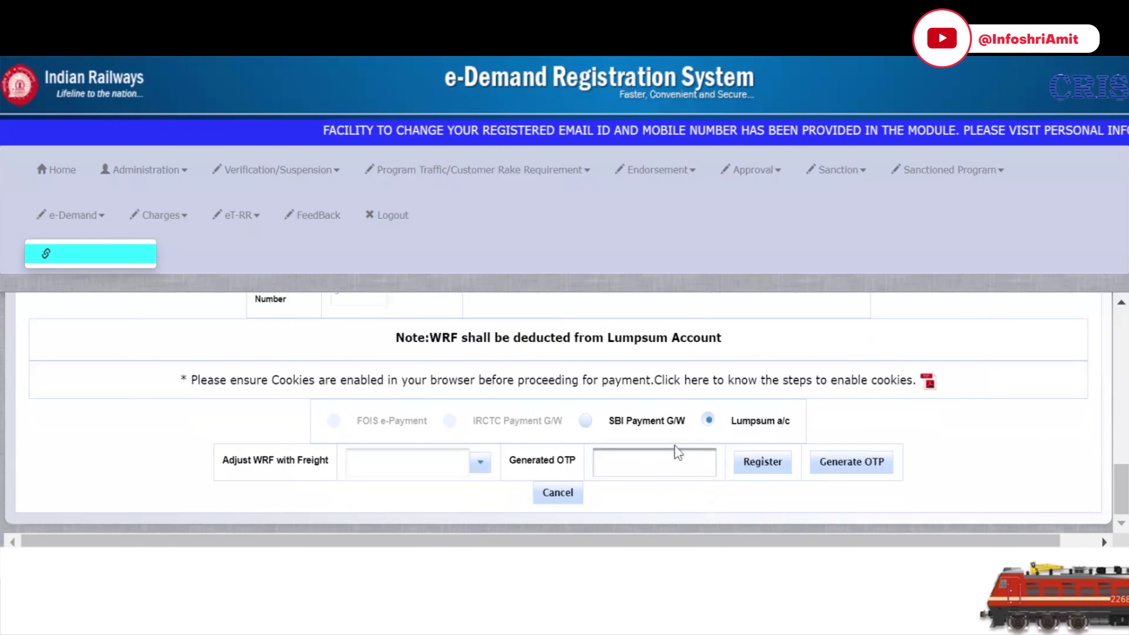
left_click(585, 420)
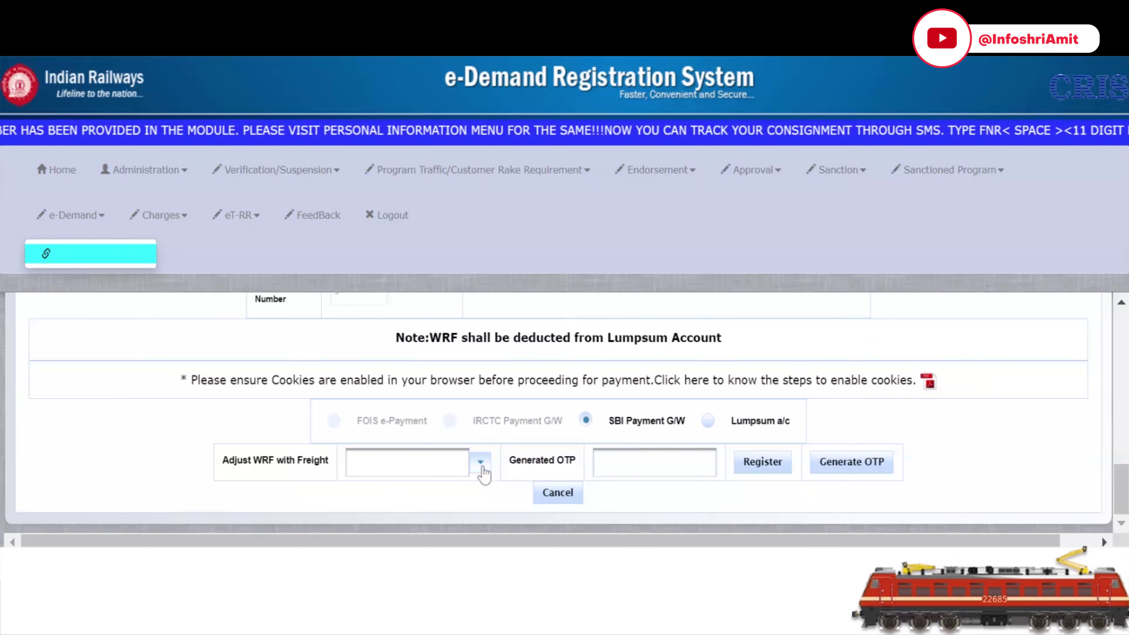
left_click(480, 465)
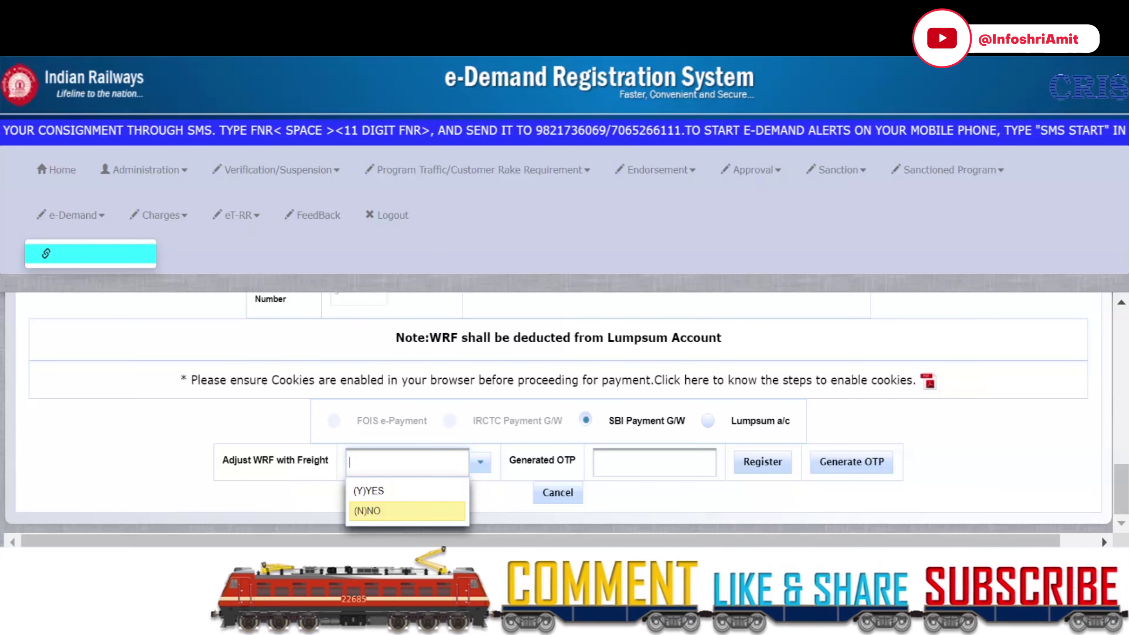
left_click(369, 516)
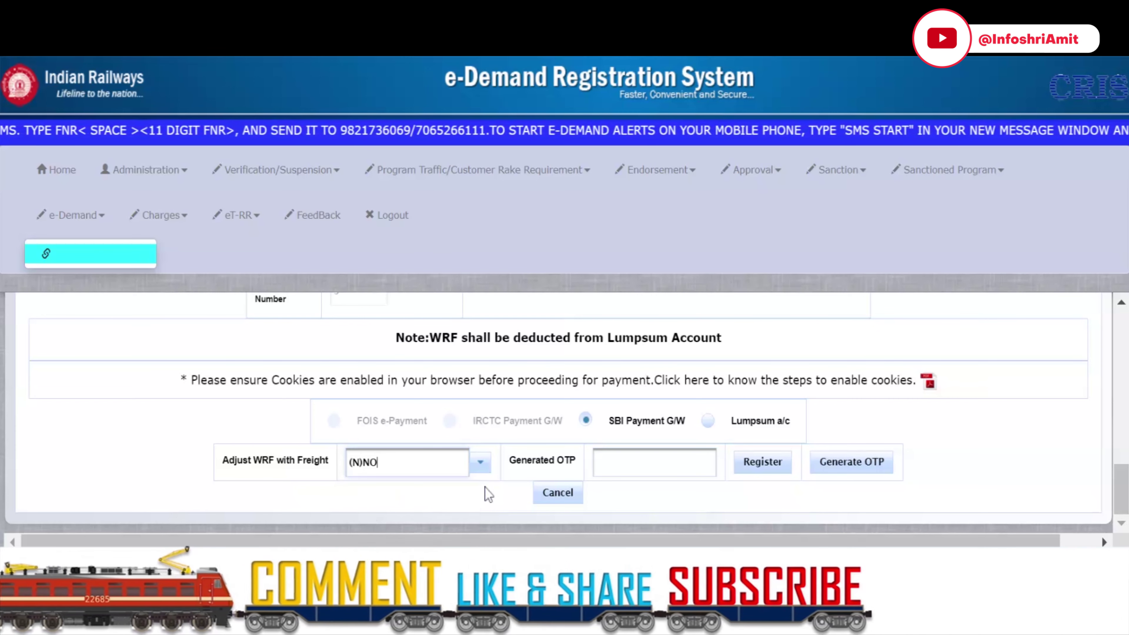
- Enter the generated OTP, switch WRF payment to the lumpsum account, and register the demand
left_click(631, 464)
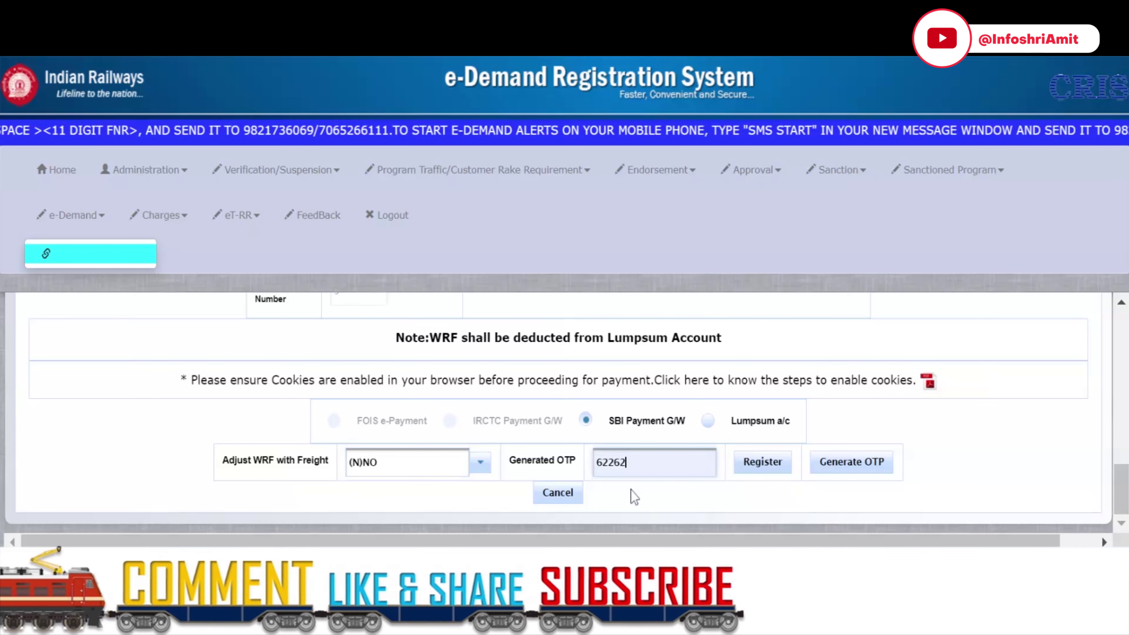
left_click(707, 420)
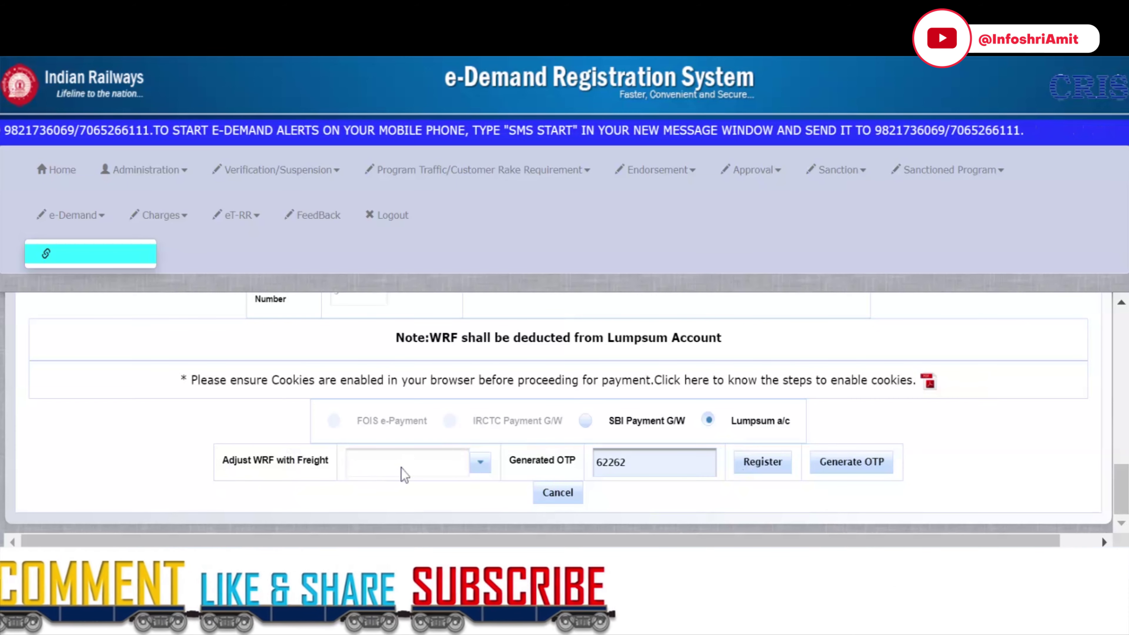
left_click(756, 469)
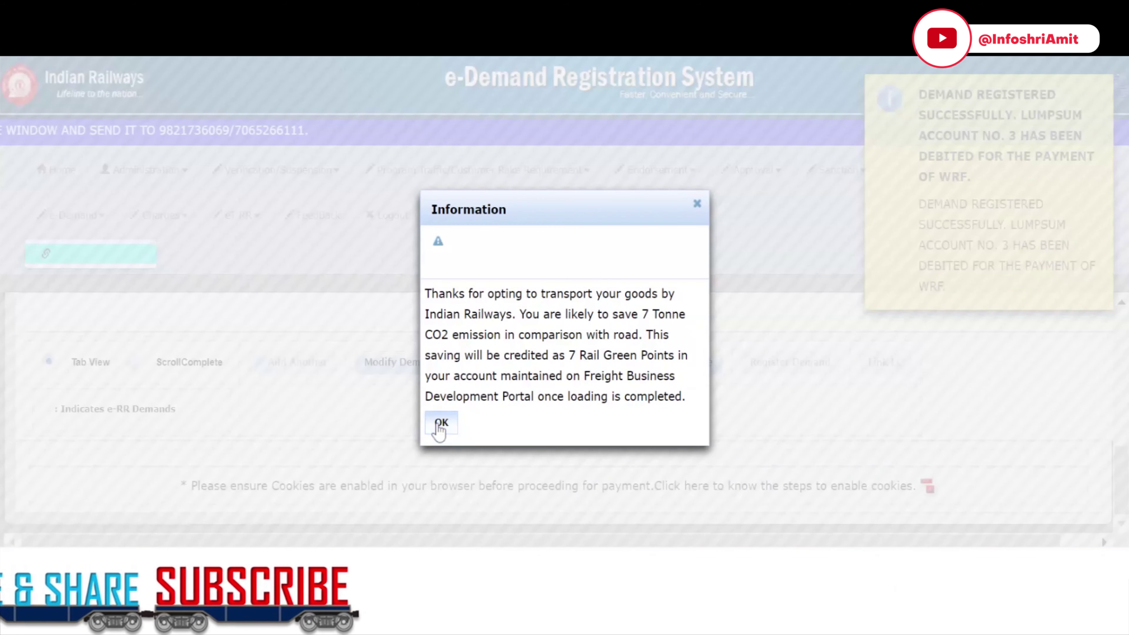
- Dismiss the CO2 savings notice and acknowledge the registration-success message
left_click(438, 427)
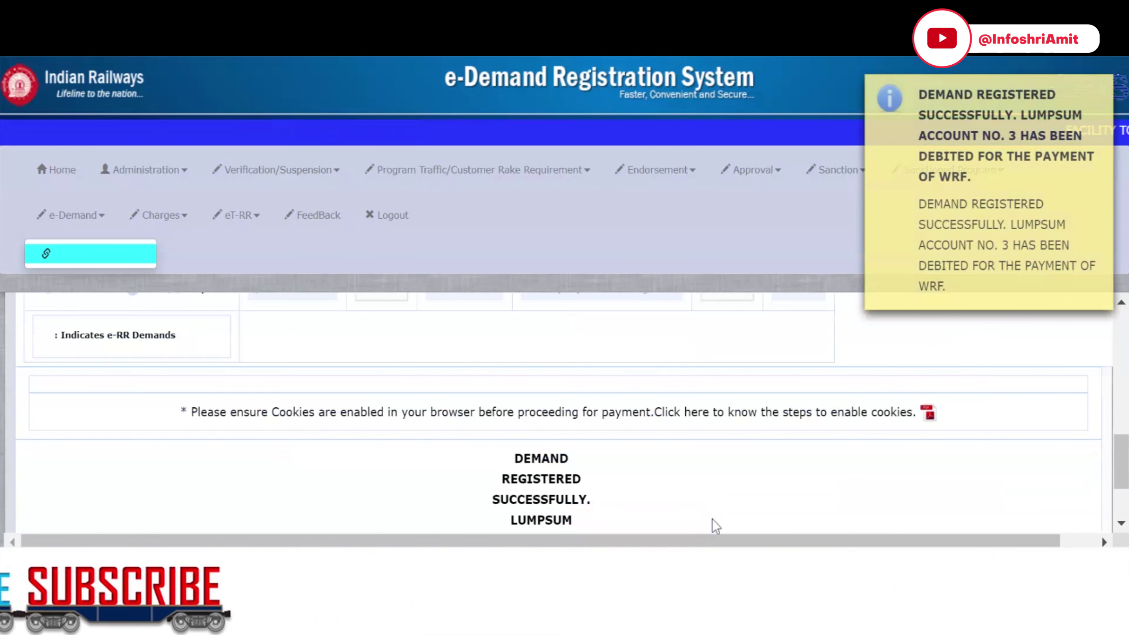
scroll(673, 505, "down", 3)
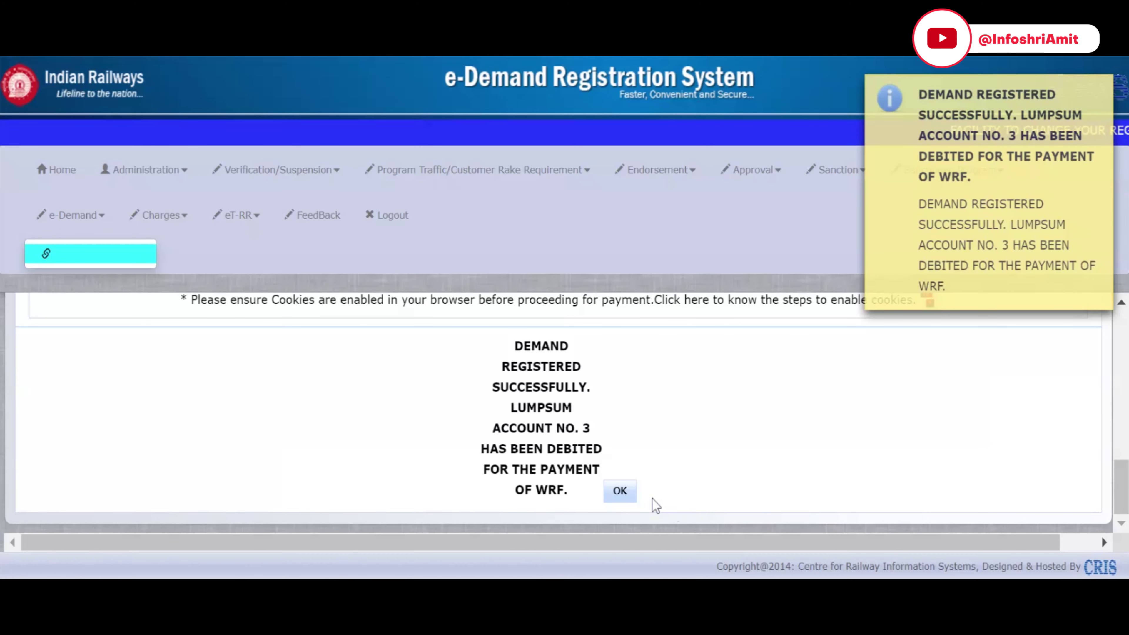
left_click(619, 491)
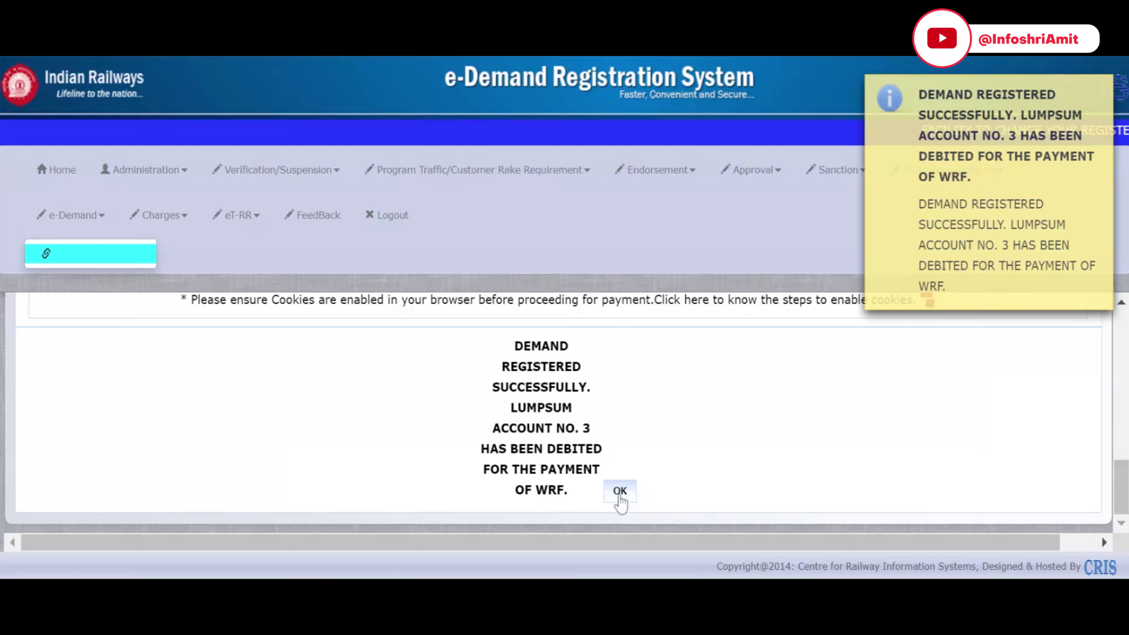